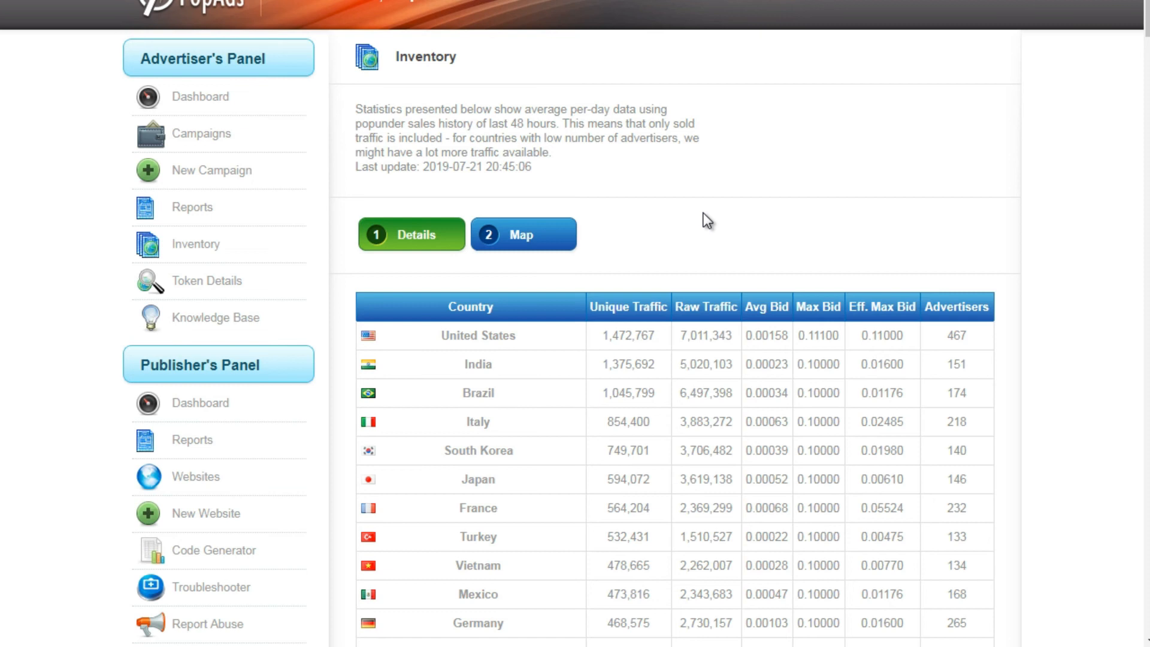
{"action": "scroll", "coordinate": [947, 89], "scroll_direction": "down", "scroll_amount": 20}
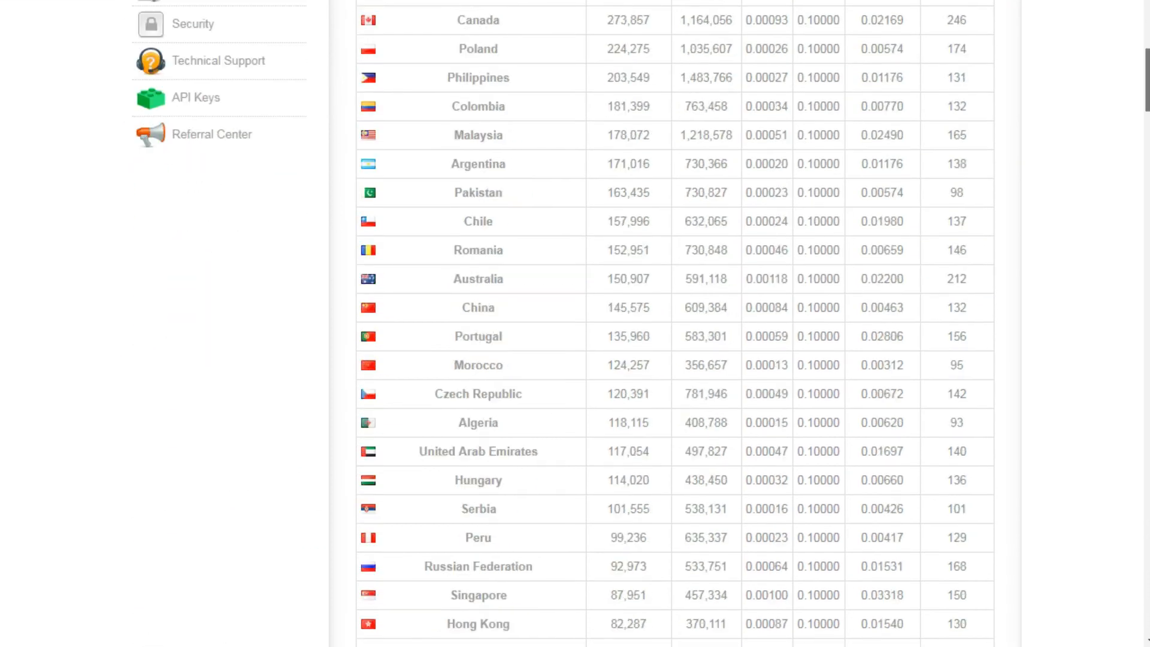
{"action": "scroll", "coordinate": [1130, 580], "scroll_direction": "down", "scroll_amount": 20}
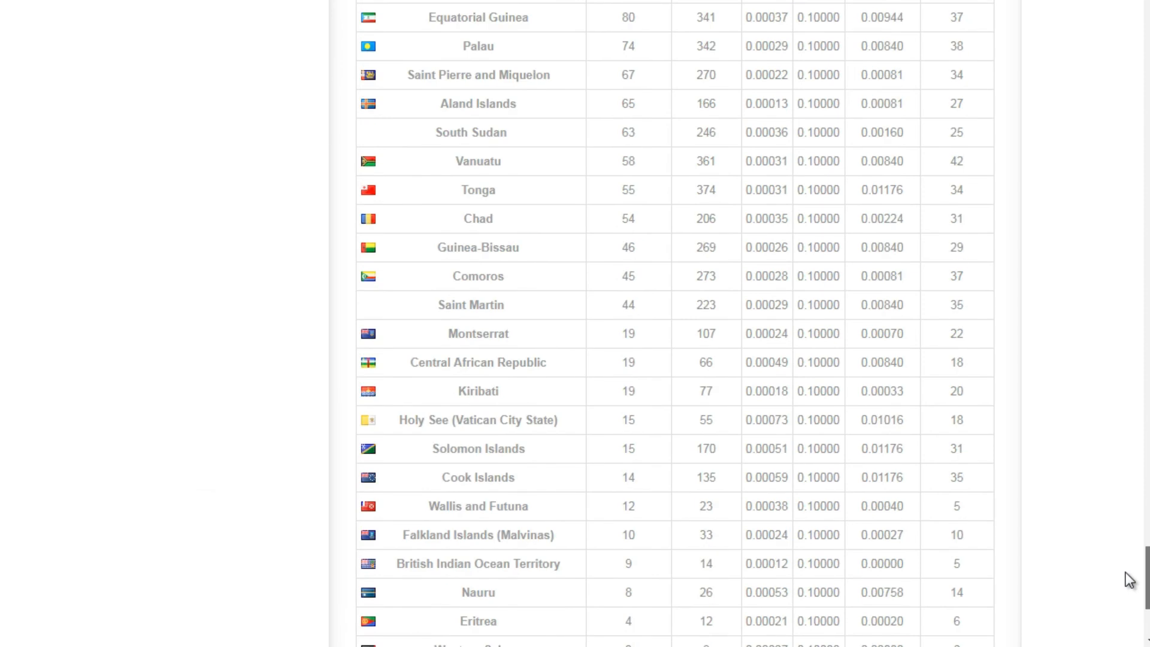
{"action": "left_click_drag", "start_coordinate": [1147, 590], "coordinate": [1148, 12]}
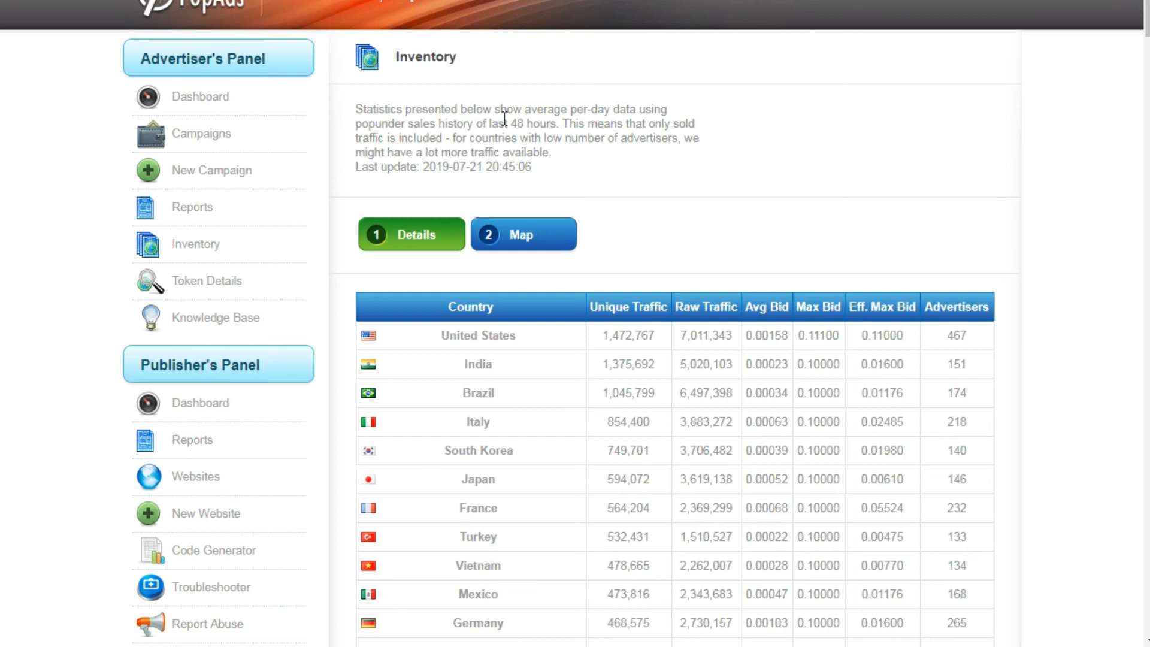
{"action": "left_click", "coordinate": [217, 179]}
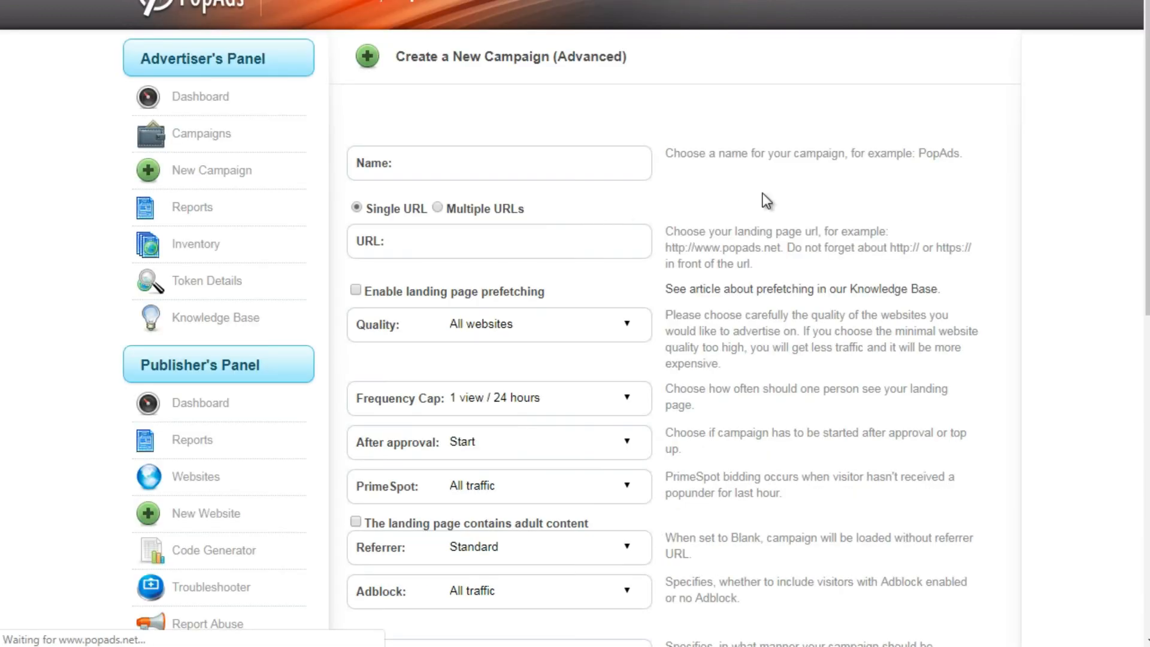
{"action": "left_click", "coordinate": [488, 154]}
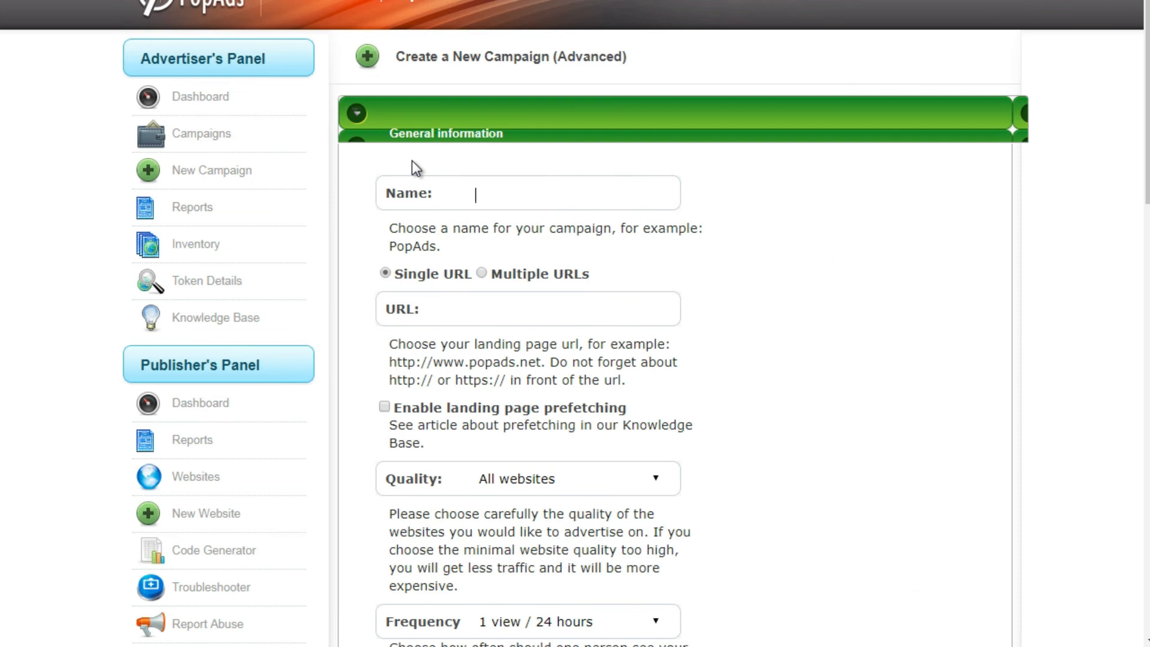
{"action": "type", "text": "Test 10"}
{"action": "left_click", "coordinate": [471, 310]}
{"action": "type", "text": "ht"}
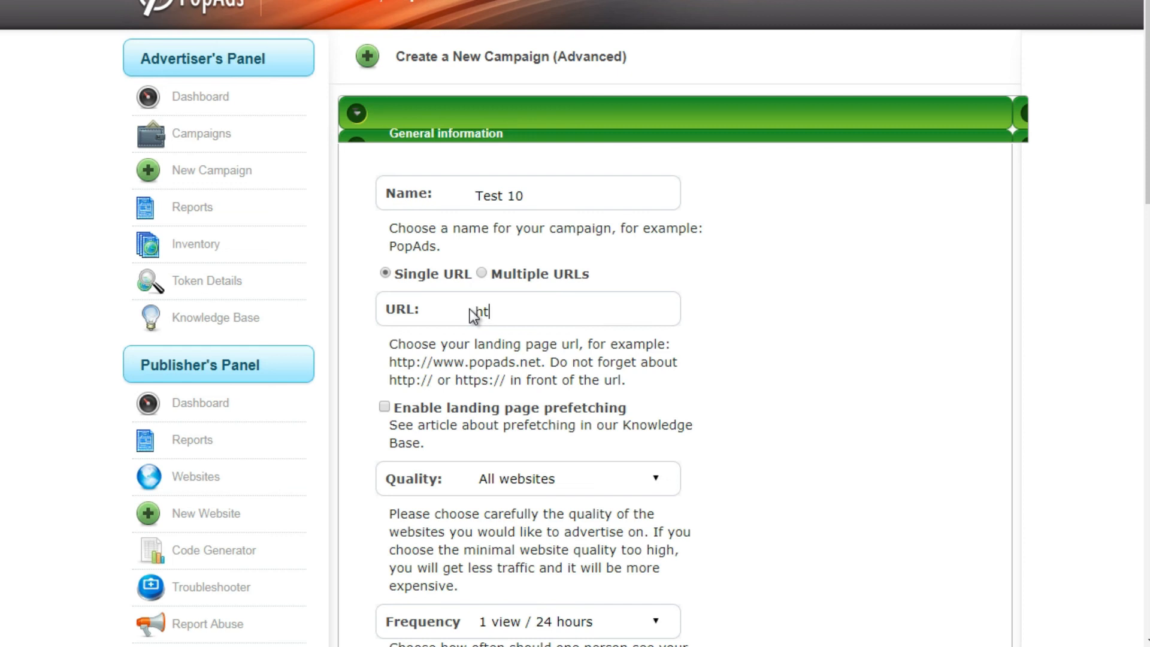
{"action": "type", "text": "tp://peerfly.com/sdflskdjfsdf"}
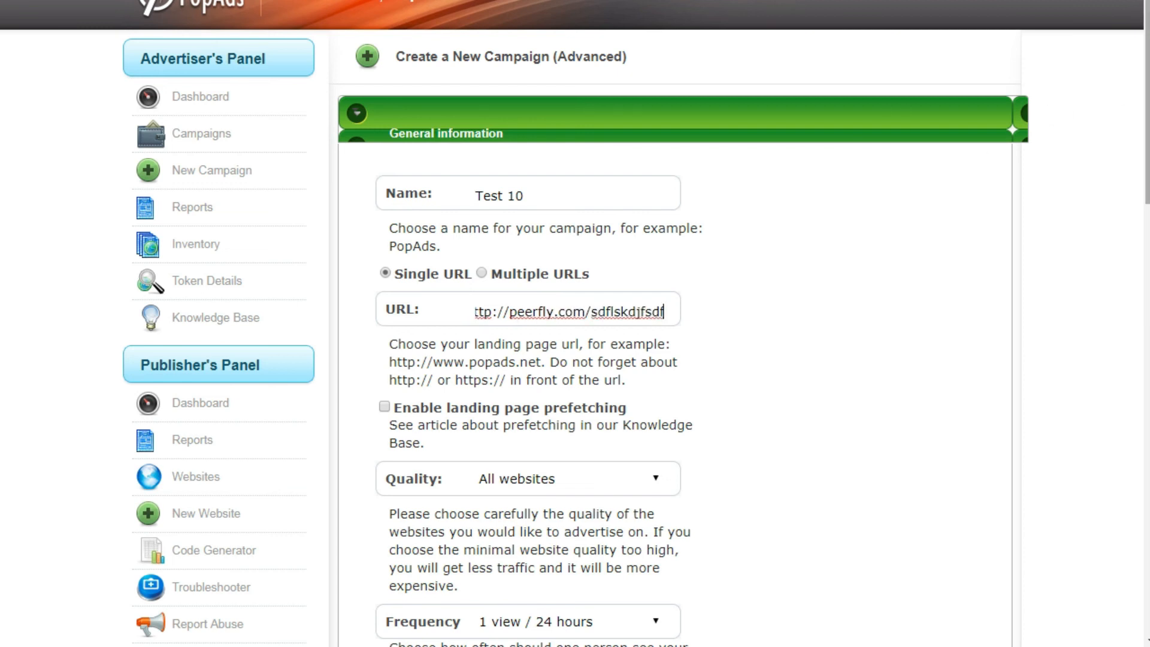
- Choose All websites as the quality level for the campaign's traffic
{"action": "scroll", "coordinate": [1052, 114], "scroll_direction": "down", "scroll_amount": 4}
{"action": "left_click_drag", "start_coordinate": [1147, 180], "coordinate": [1148, 209]}
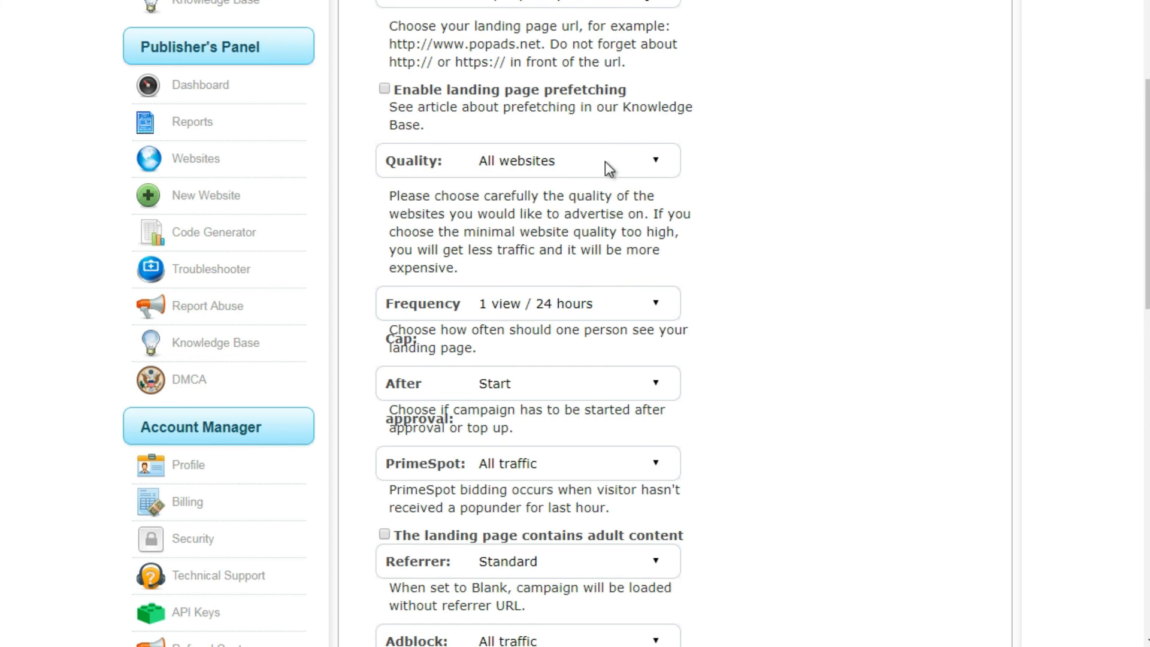
{"action": "left_click", "coordinate": [550, 170]}
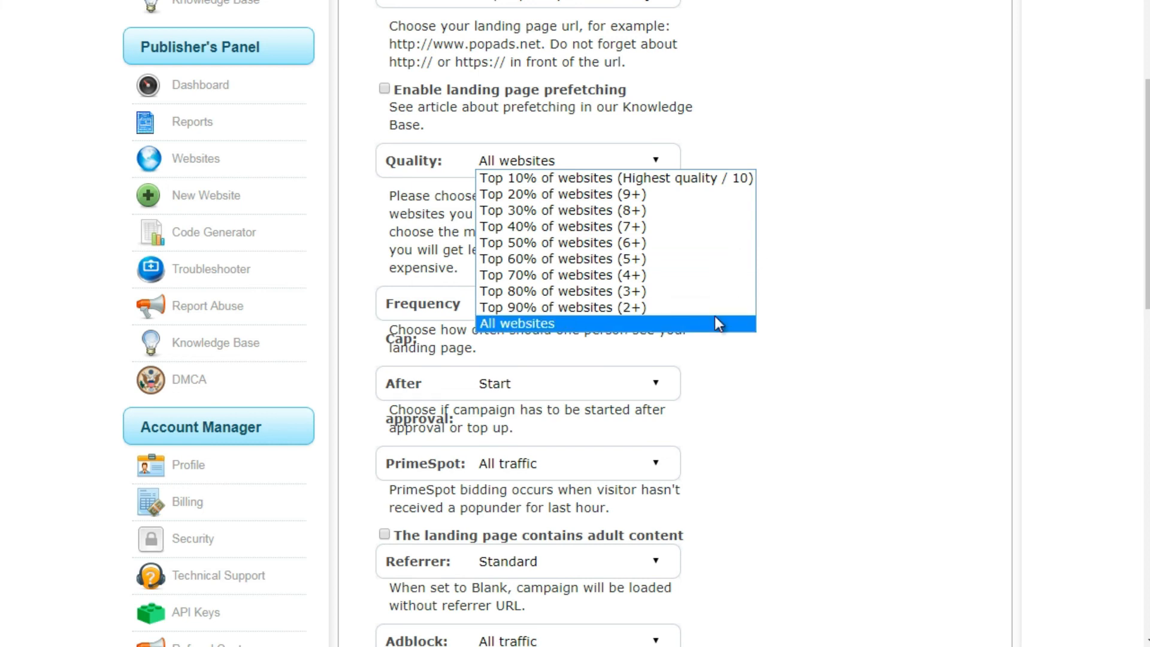
{"action": "left_click", "coordinate": [718, 322]}
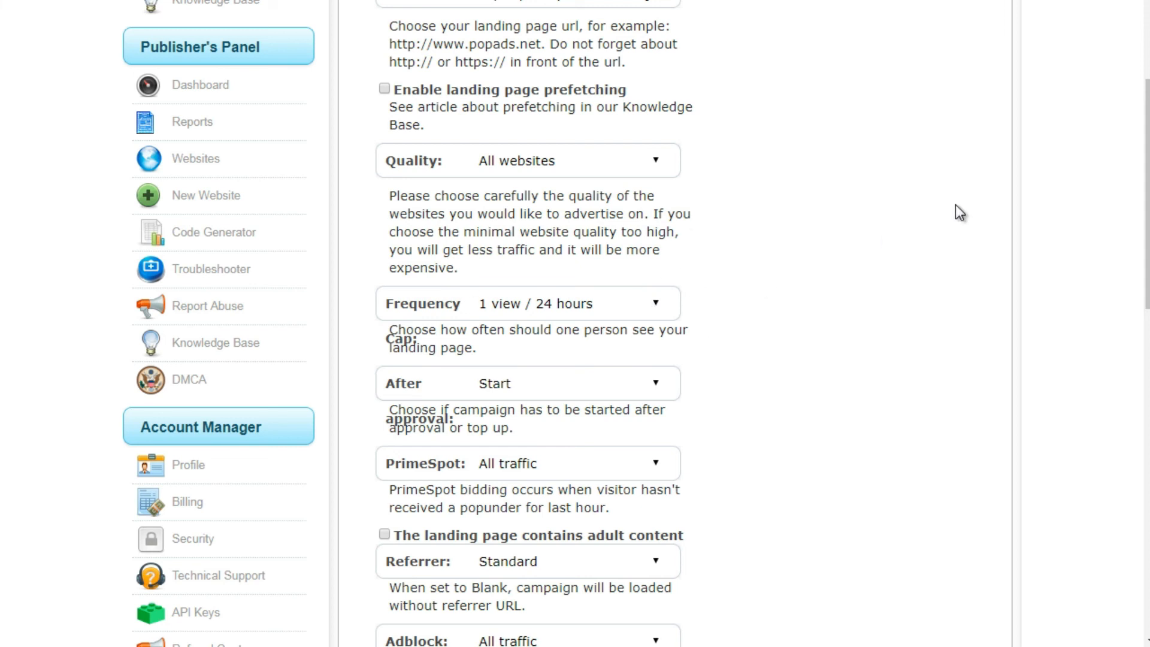
- Set the campaign's frequency cap to 1 view / 3 days
{"action": "left_click_drag", "start_coordinate": [1148, 134], "coordinate": [1147, 191]}
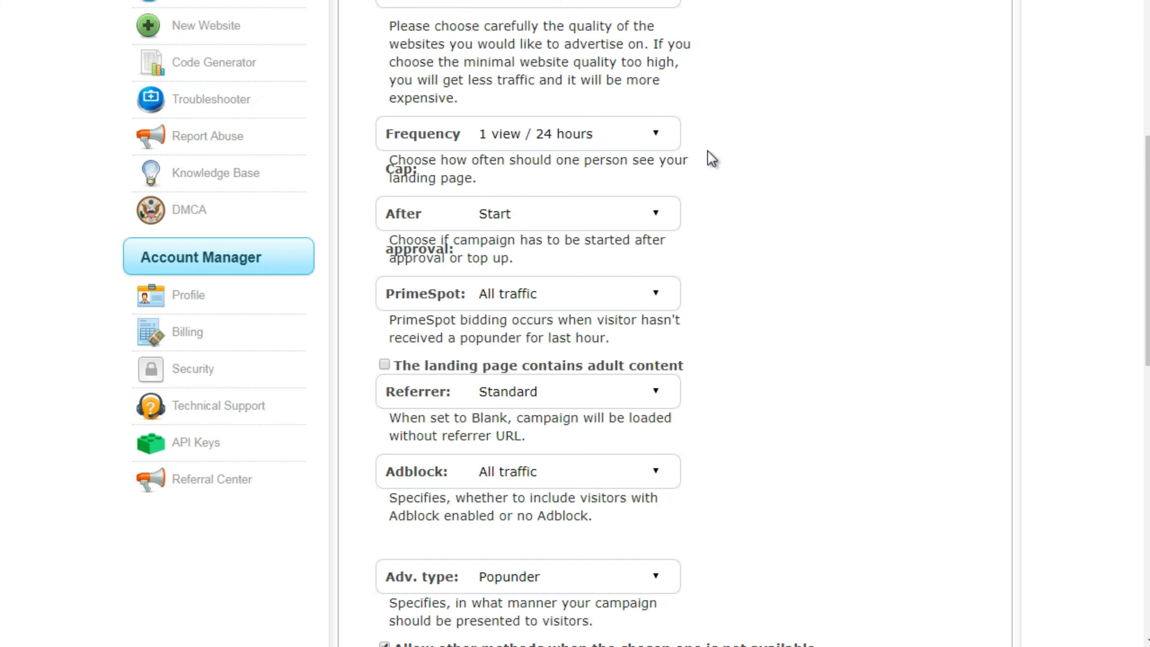
{"action": "left_click", "coordinate": [570, 135]}
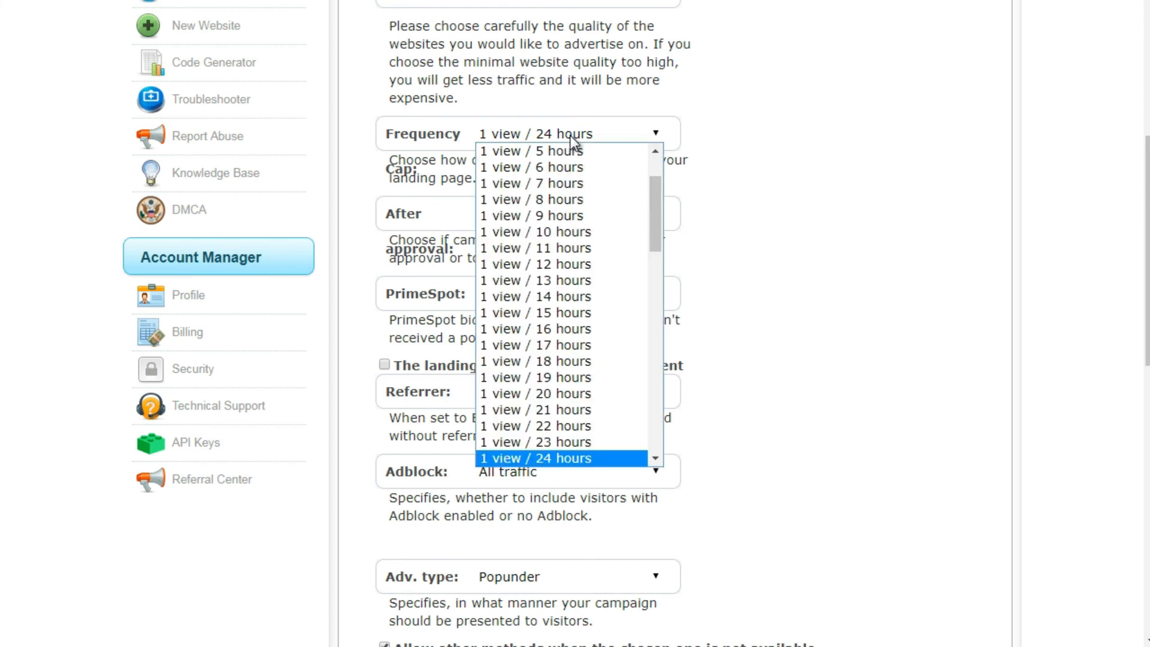
{"action": "left_click_drag", "start_coordinate": [656, 204], "coordinate": [658, 356]}
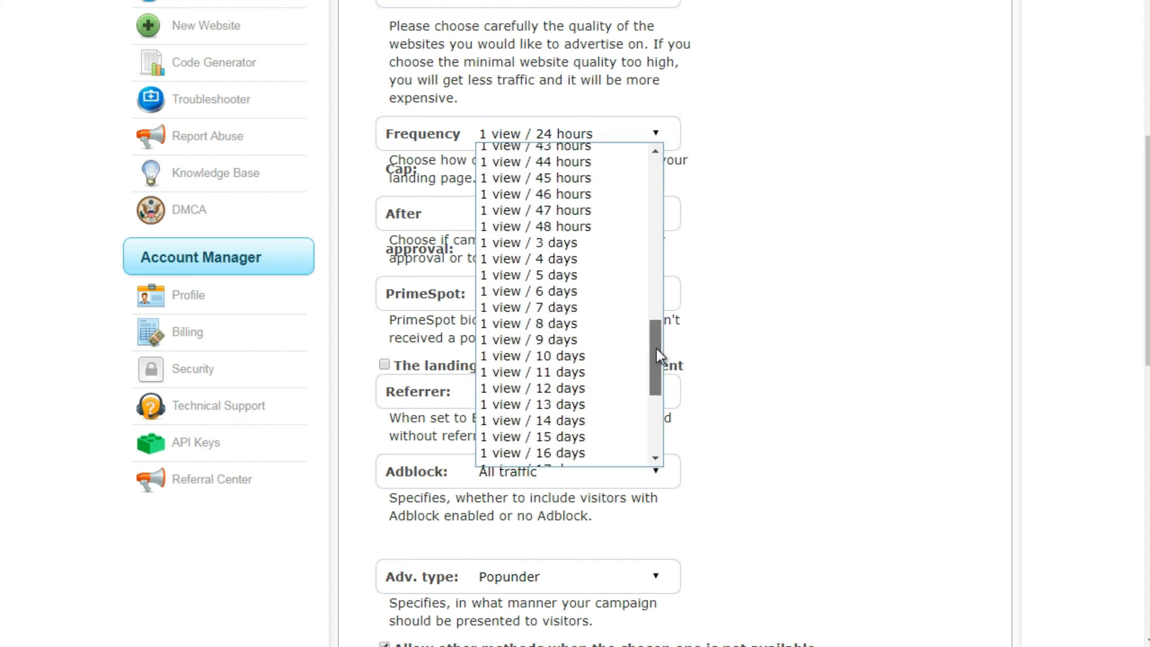
{"action": "left_click", "coordinate": [583, 244]}
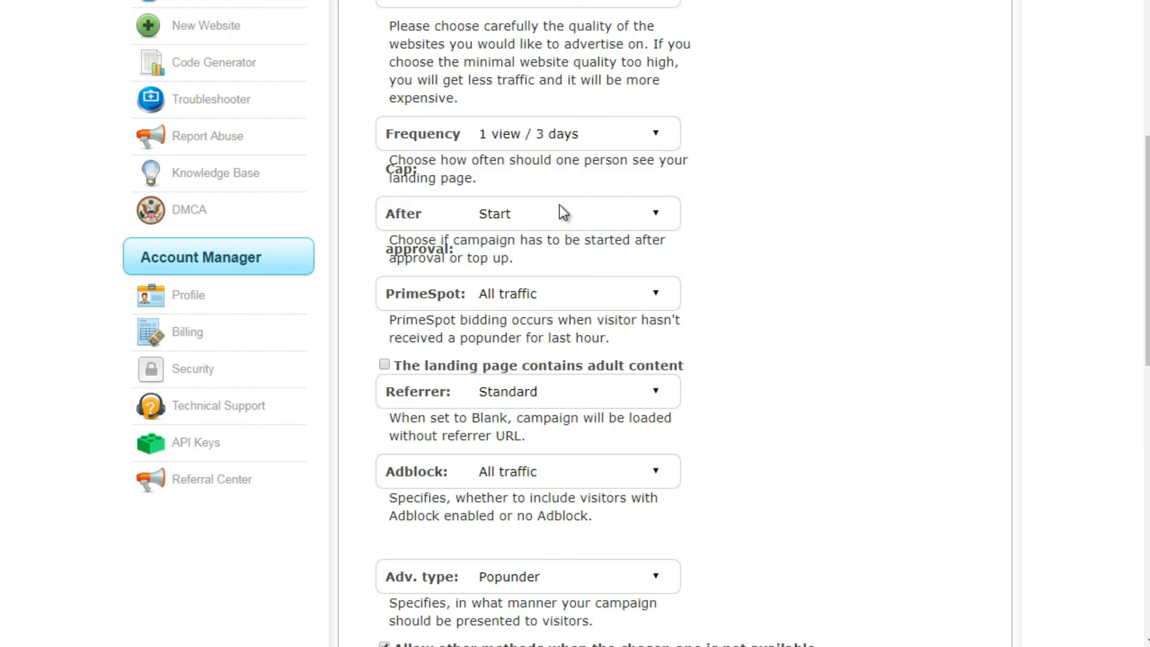
- Have the campaign pause after approval and limit its PrimeSpot setting to PrimeSpot only
{"action": "left_click", "coordinate": [553, 222]}
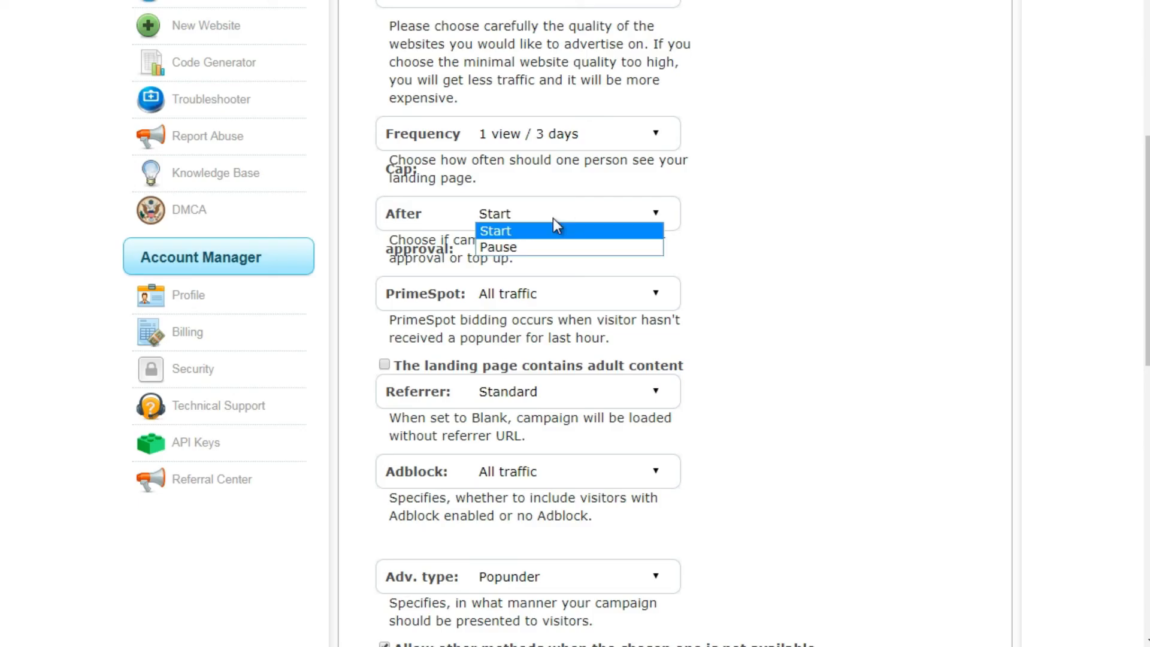
{"action": "left_click", "coordinate": [541, 248]}
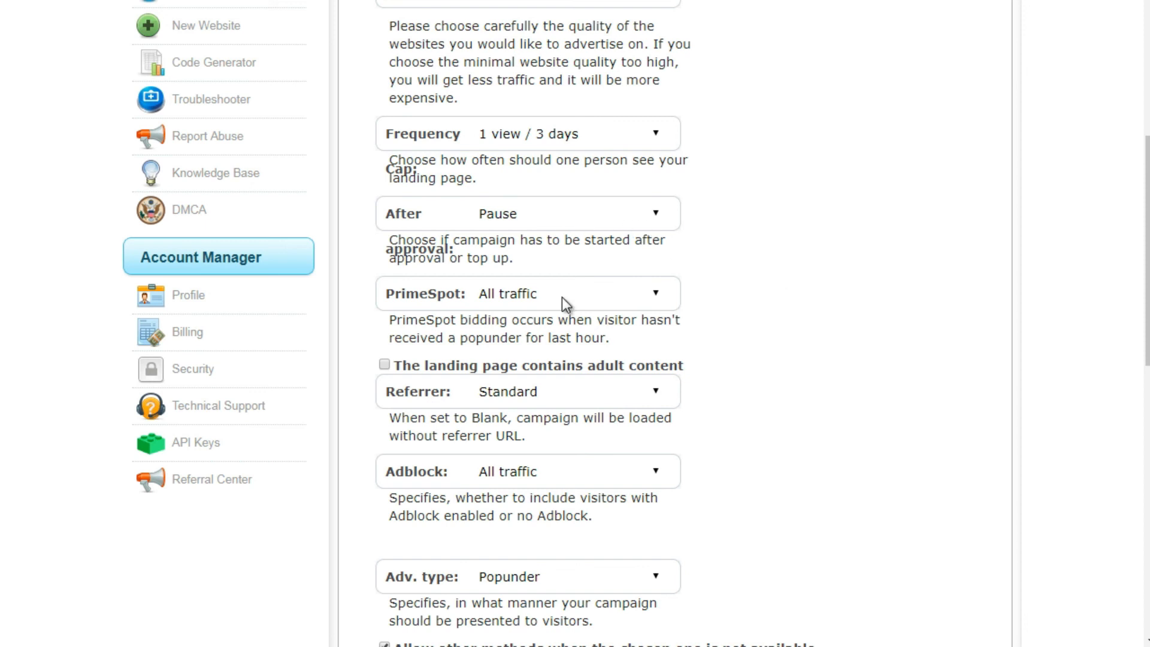
{"action": "left_click", "coordinate": [491, 295]}
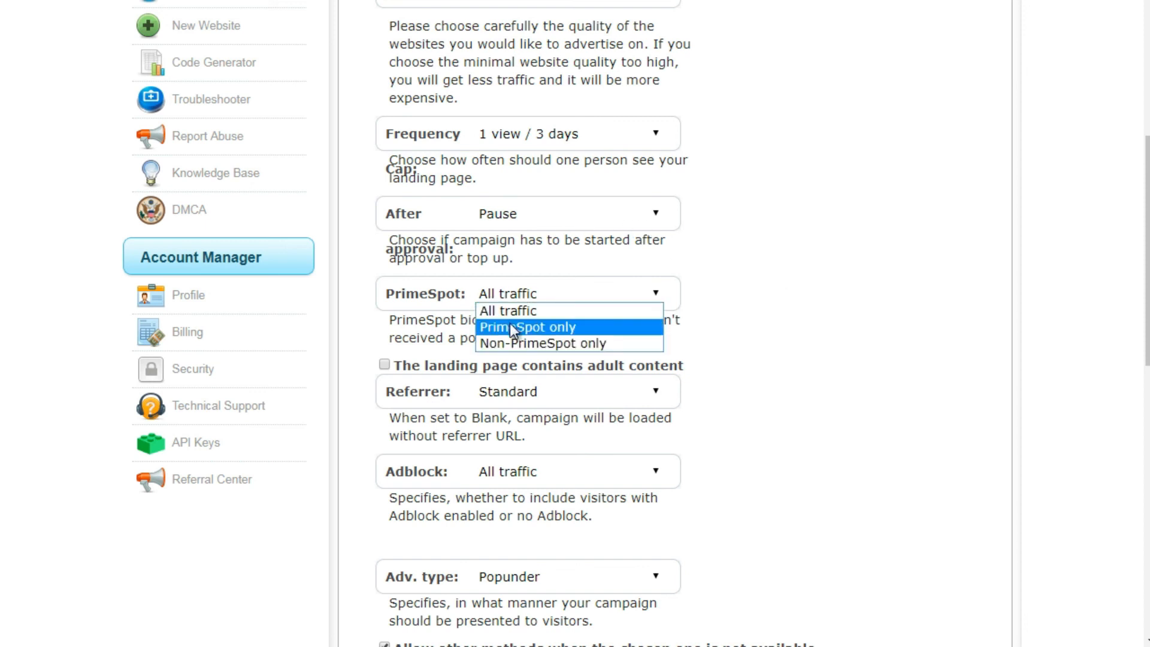
{"action": "left_click", "coordinate": [509, 322]}
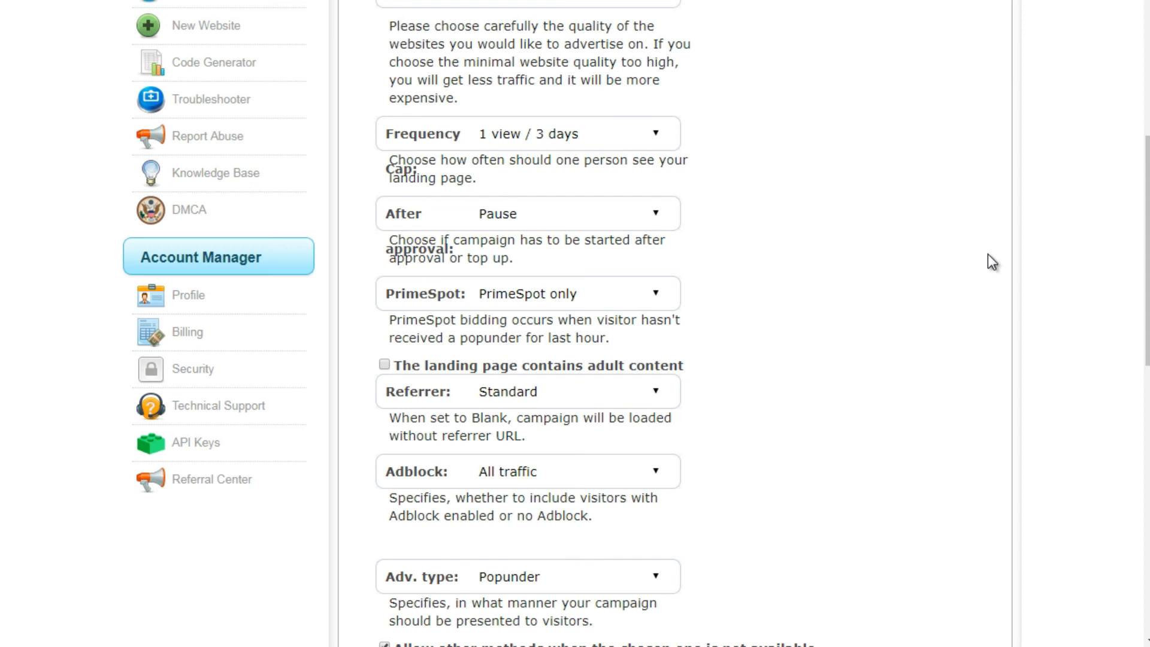
- Keep the referrer on Standard, set Adblock to Non-Adblock only, and disallow other methods when the chosen advertising type is unavailable
{"action": "scroll", "coordinate": [786, 177], "scroll_direction": "down", "scroll_amount": 2}
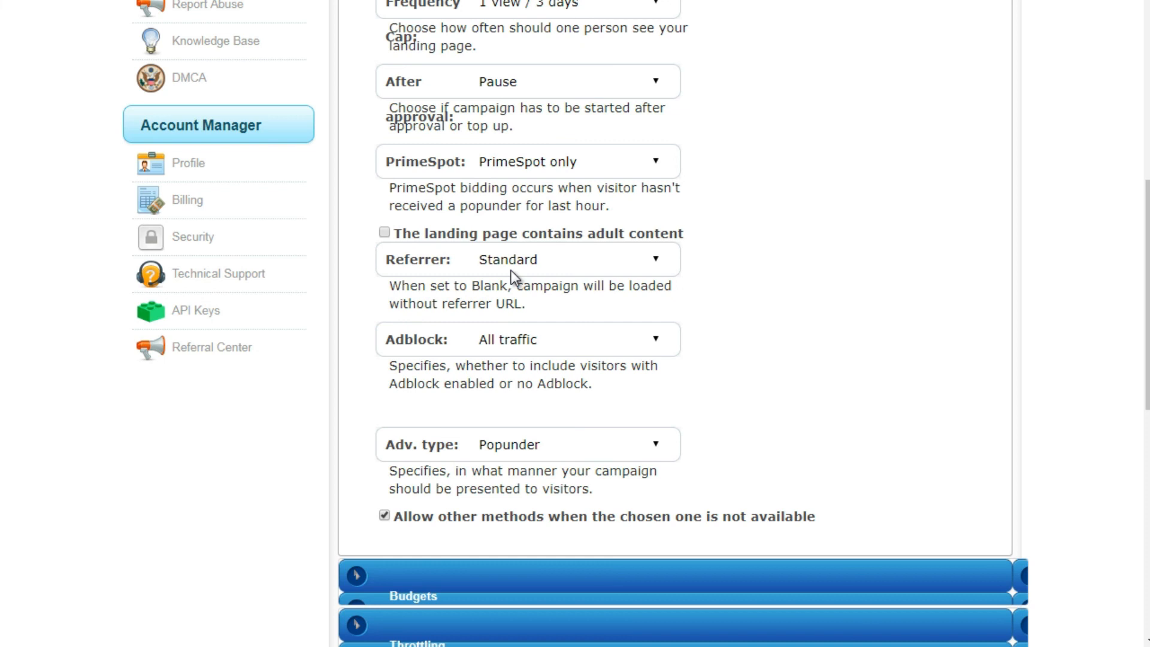
{"action": "left_click", "coordinate": [527, 270]}
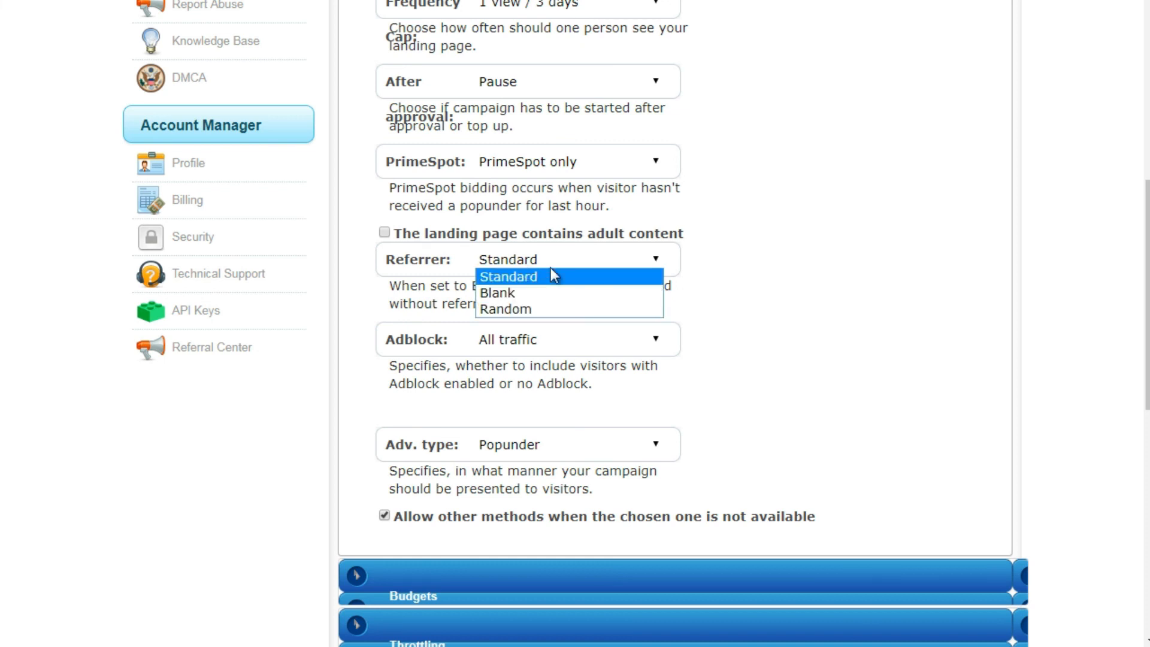
{"action": "left_click", "coordinate": [698, 275]}
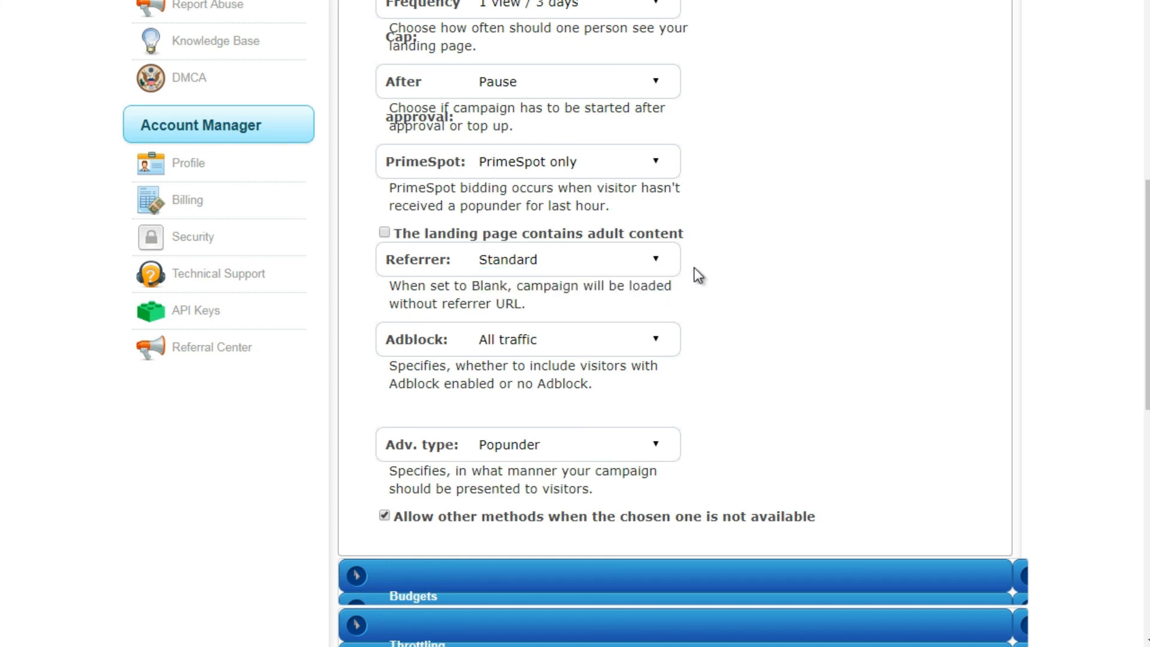
{"action": "left_click", "coordinate": [562, 343]}
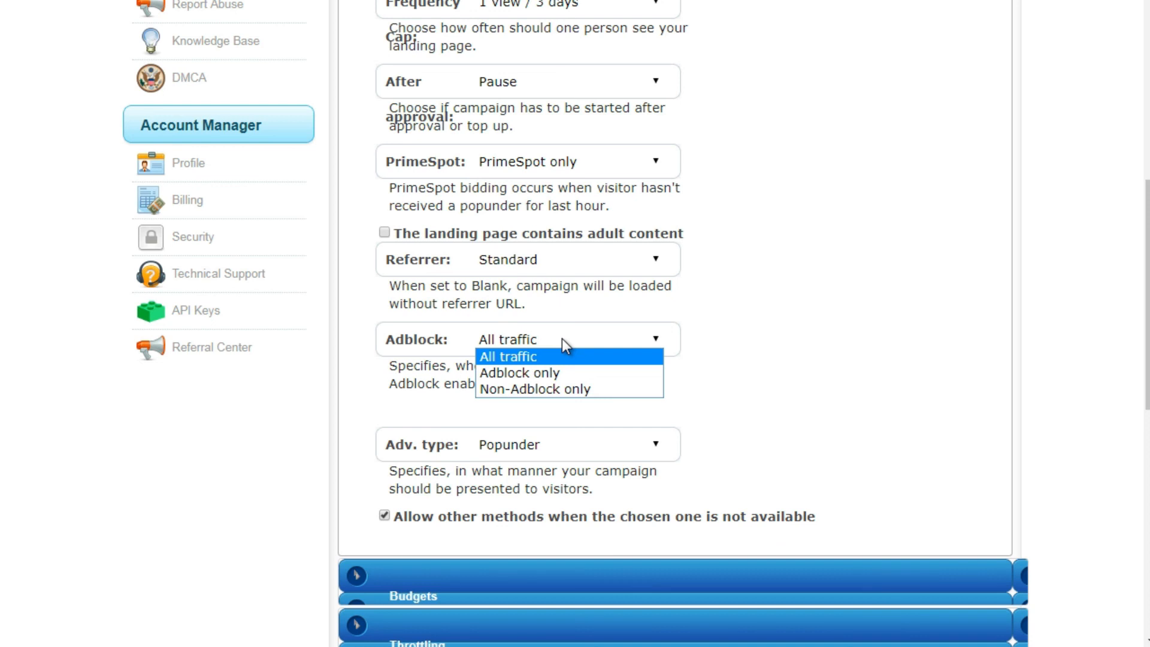
{"action": "left_click", "coordinate": [559, 390]}
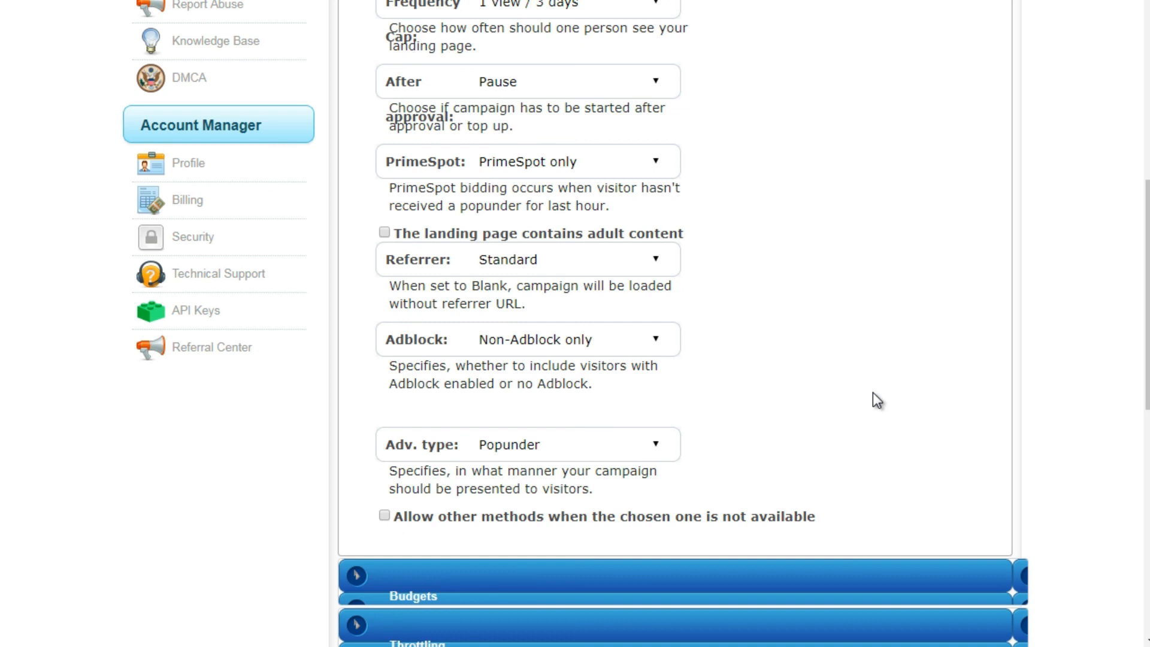
- In the campaign's budgets, enter a smart-bidding max bid of 0.005 and a total budget of 10
{"action": "scroll", "coordinate": [606, 196], "scroll_direction": "down", "scroll_amount": 5}
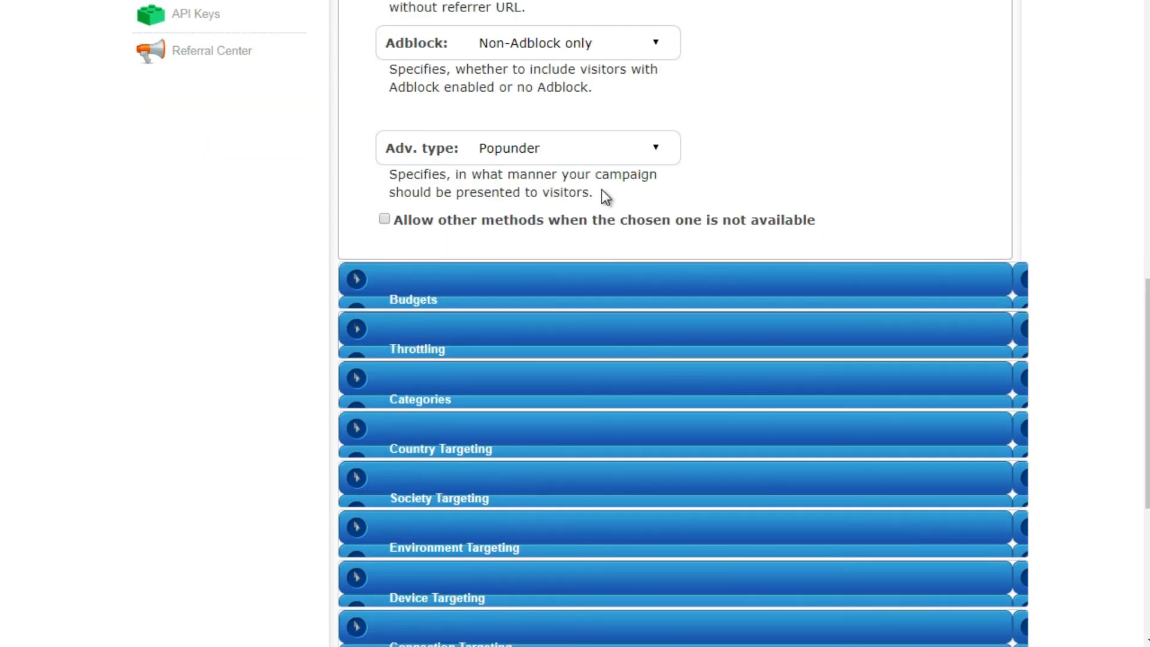
{"action": "left_click", "coordinate": [536, 296]}
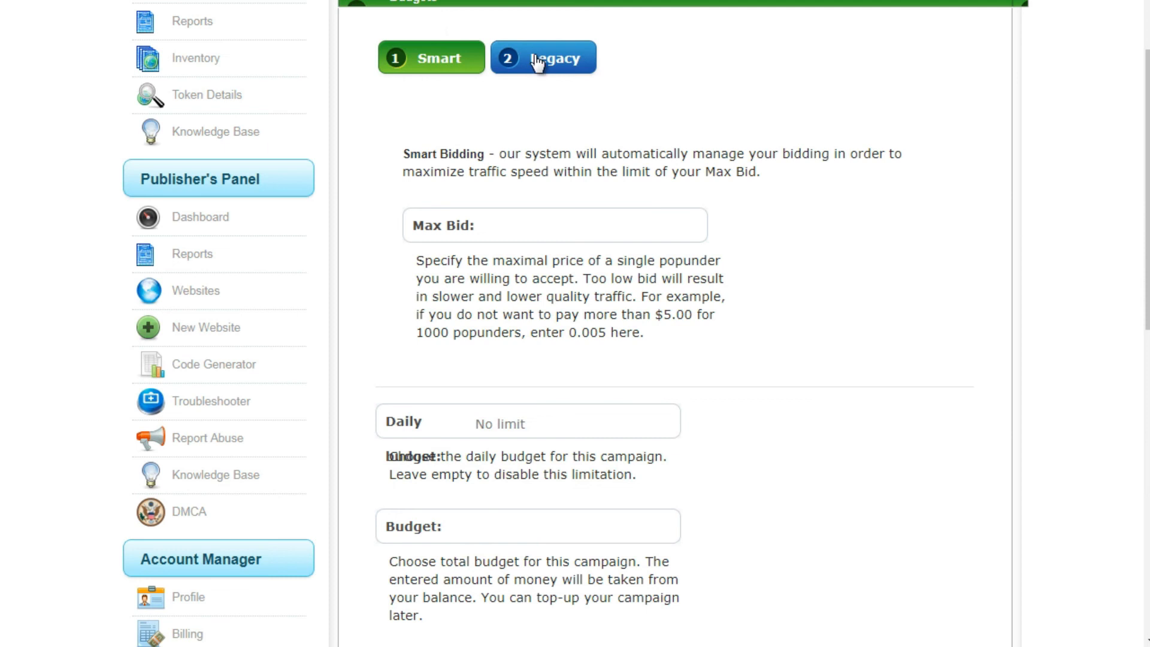
{"action": "left_click", "coordinate": [457, 231]}
{"action": "type", "text": "0.005"}
{"action": "left_click", "coordinate": [495, 529]}
{"action": "type", "text": "10"}
- Open the campaign's throttling settings to check the selected mode
{"action": "left_click_drag", "start_coordinate": [1147, 237], "coordinate": [1148, 318]}
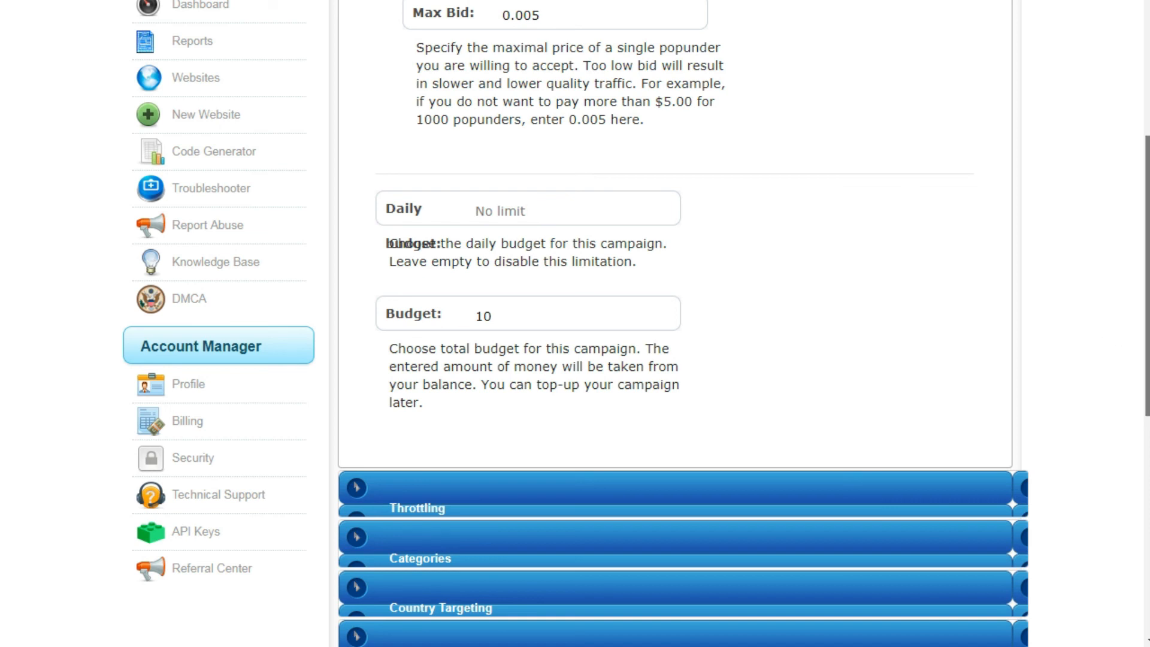
{"action": "scroll", "coordinate": [706, 218], "scroll_direction": "down", "scroll_amount": 5}
{"action": "left_click", "coordinate": [705, 218]}
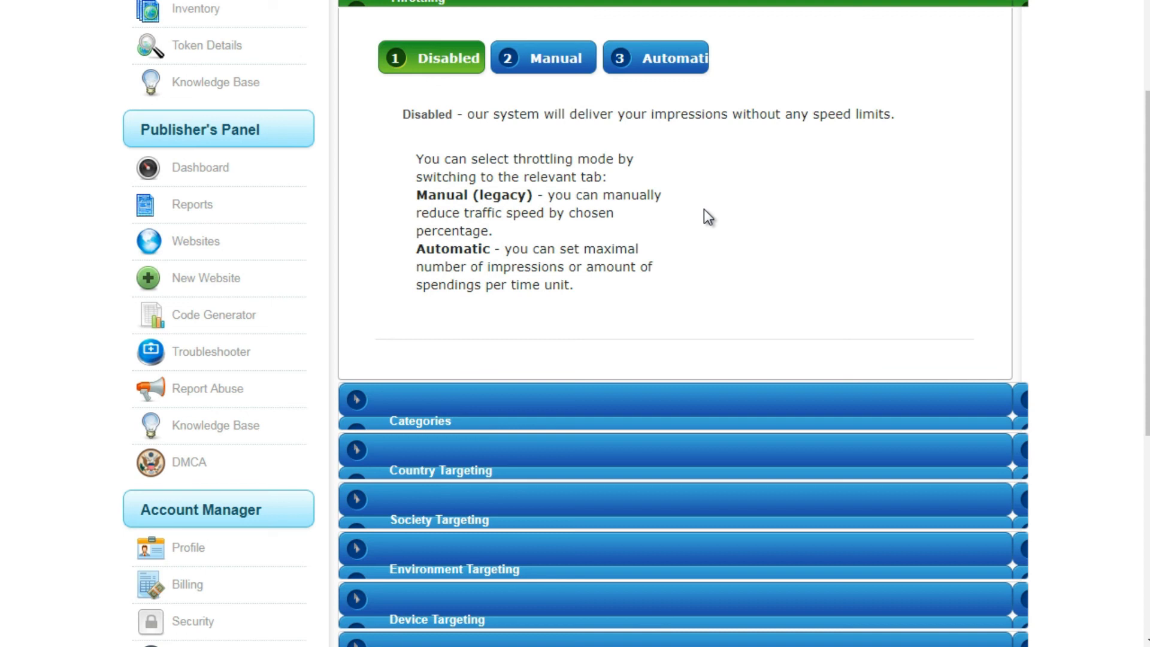
- Open the campaign's category targeting and filter the available categories by "general"
{"action": "left_click", "coordinate": [693, 396]}
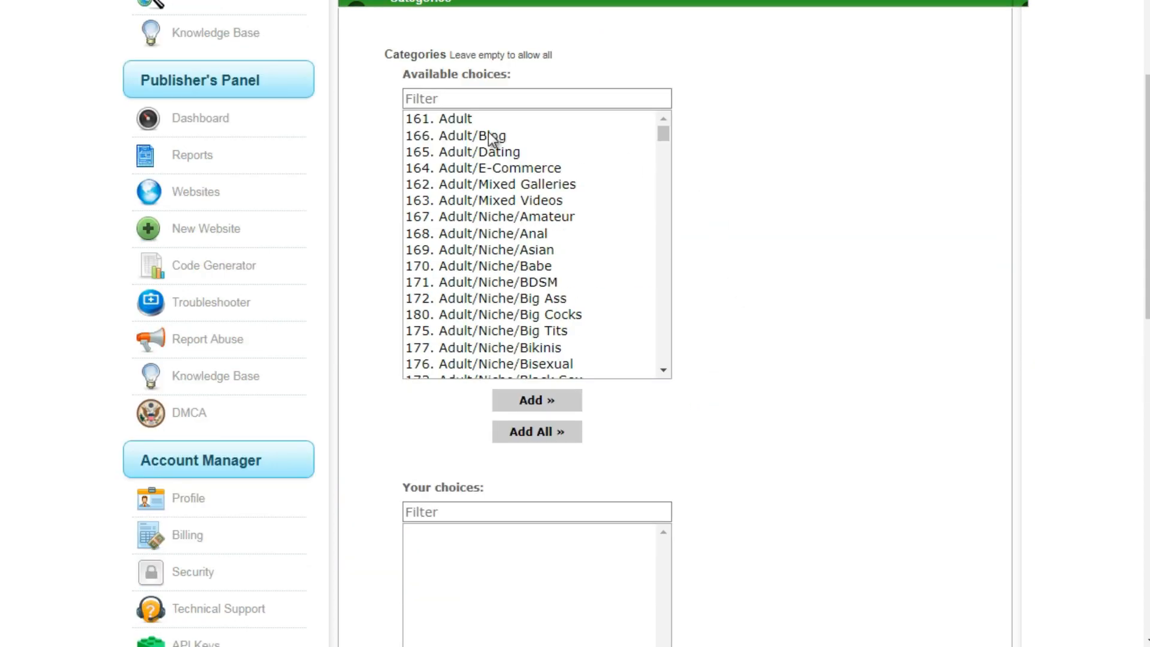
{"action": "left_click_drag", "start_coordinate": [663, 133], "coordinate": [666, 158]}
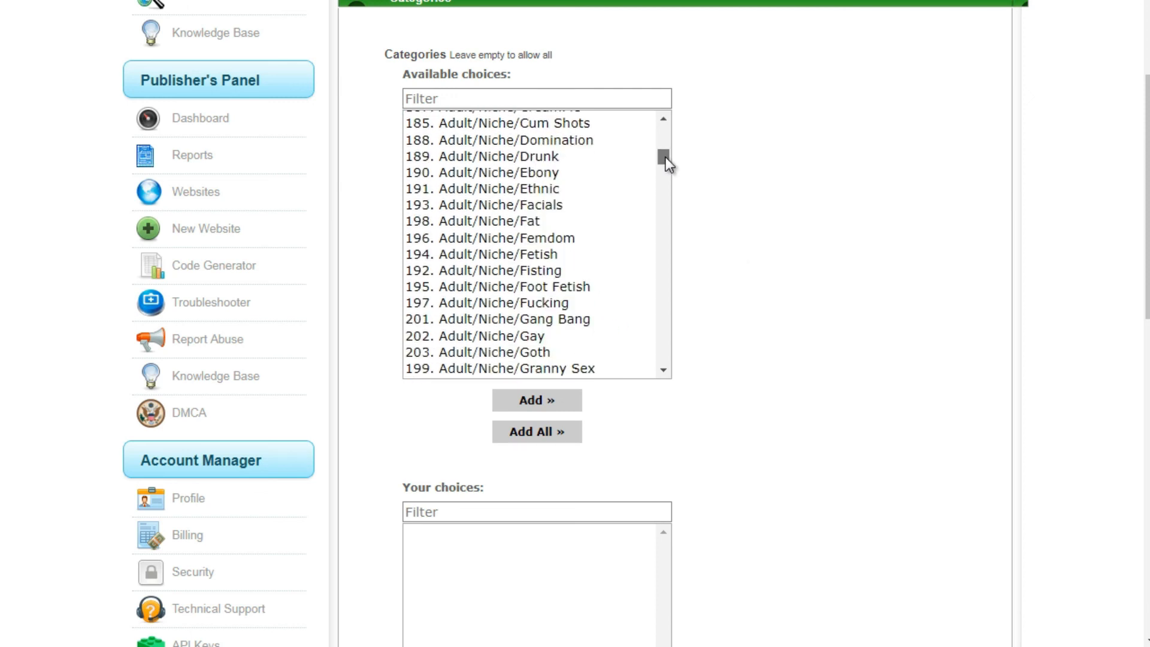
{"action": "left_click_drag", "start_coordinate": [667, 157], "coordinate": [667, 225]}
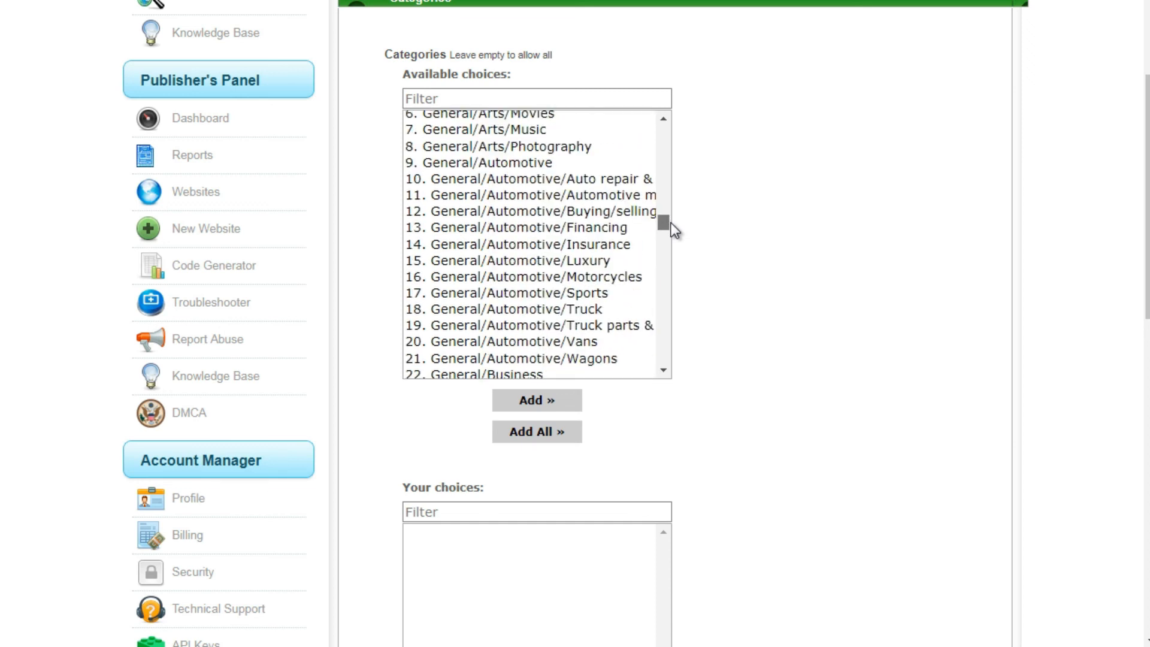
{"action": "left_click", "coordinate": [519, 96]}
{"action": "type", "text": "general"}
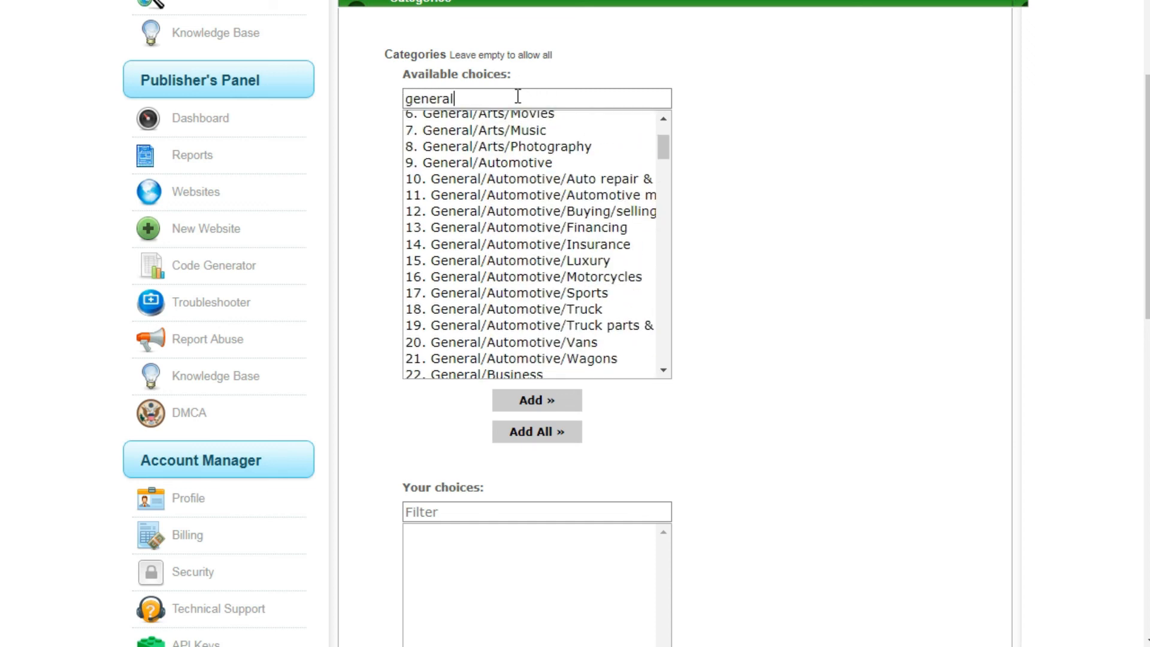
{"action": "left_click_drag", "start_coordinate": [667, 146], "coordinate": [667, 117]}
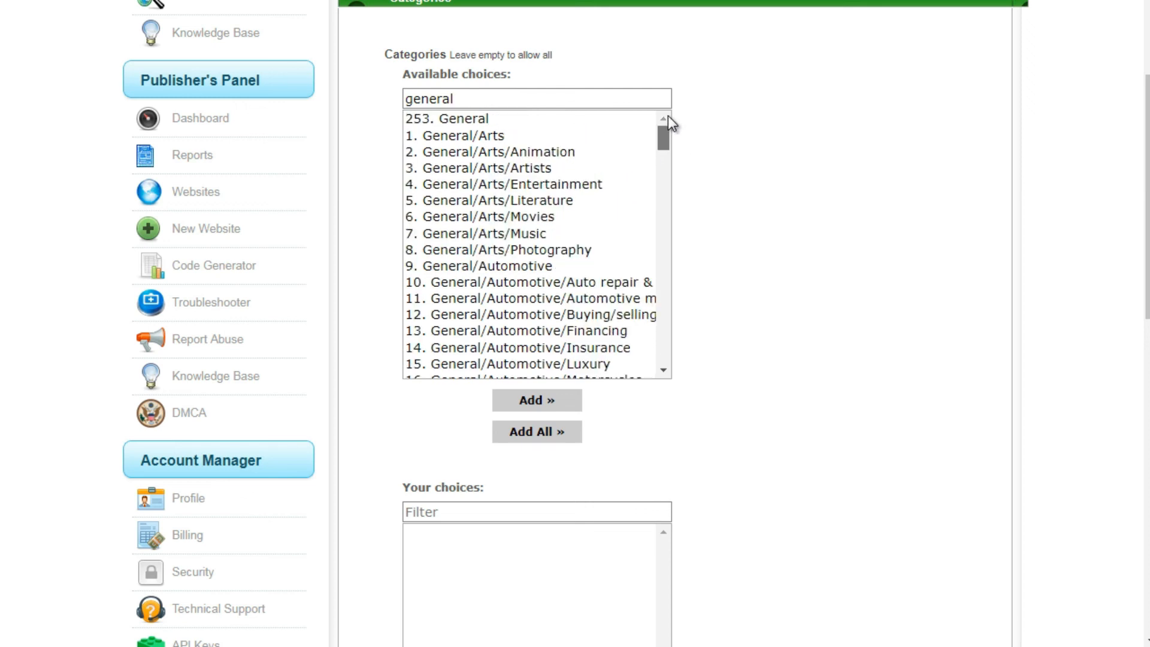
- Add General/Business and its subcategories down to General/Business/Real Estate to the chosen categories
{"action": "left_click", "coordinate": [531, 138]}
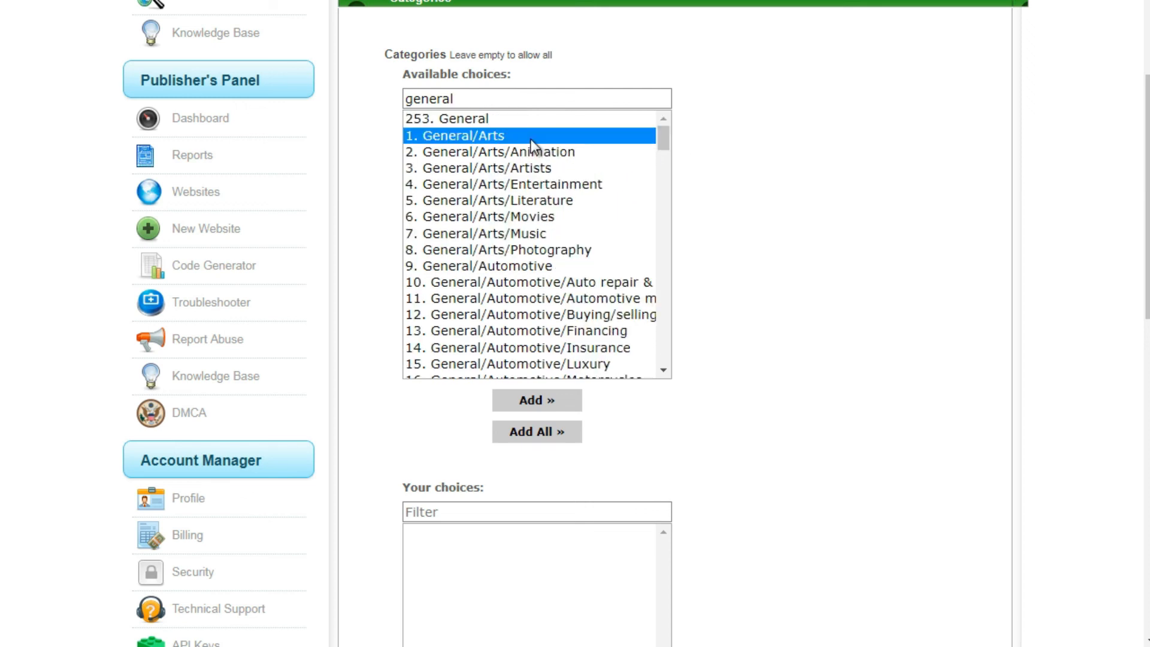
{"action": "left_click", "coordinate": [553, 168]}
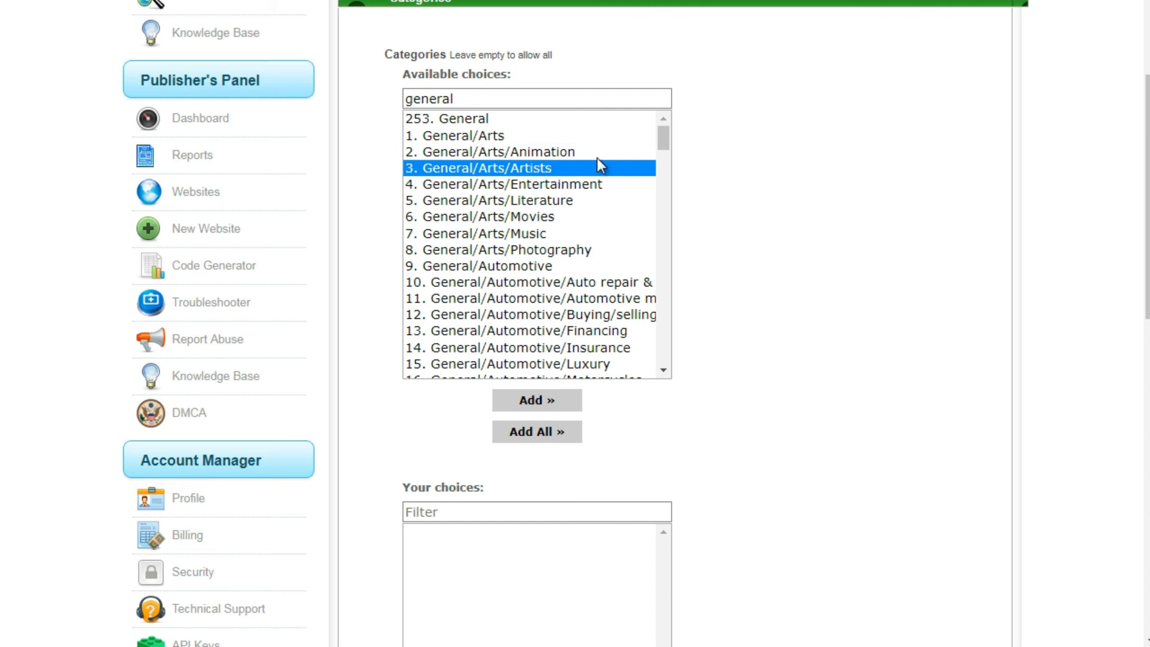
{"action": "mouse_move", "coordinate": [666, 134]}
{"action": "left_mouse_down"}
{"action": "mouse_move", "coordinate": [662, 149]}
{"action": "mouse_move", "coordinate": [662, 120]}
{"action": "mouse_move", "coordinate": [667, 145]}
{"action": "left_mouse_up"}
{"action": "left_click", "coordinate": [664, 204]}
{"action": "left_click_drag", "start_coordinate": [531, 132], "coordinate": [533, 337]}
{"action": "double_click", "coordinate": [528, 328]}
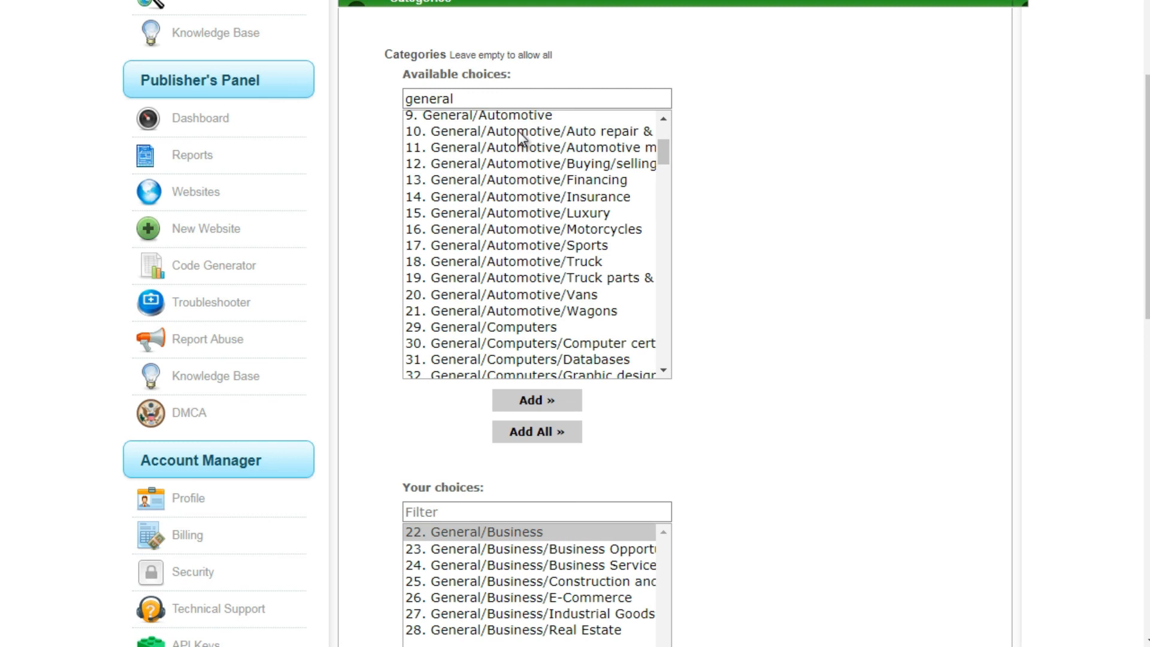
- Add the General/Automotive subcategories from Auto repair down to Wagons to the chosen categories
{"action": "left_click_drag", "start_coordinate": [519, 131], "coordinate": [553, 318]}
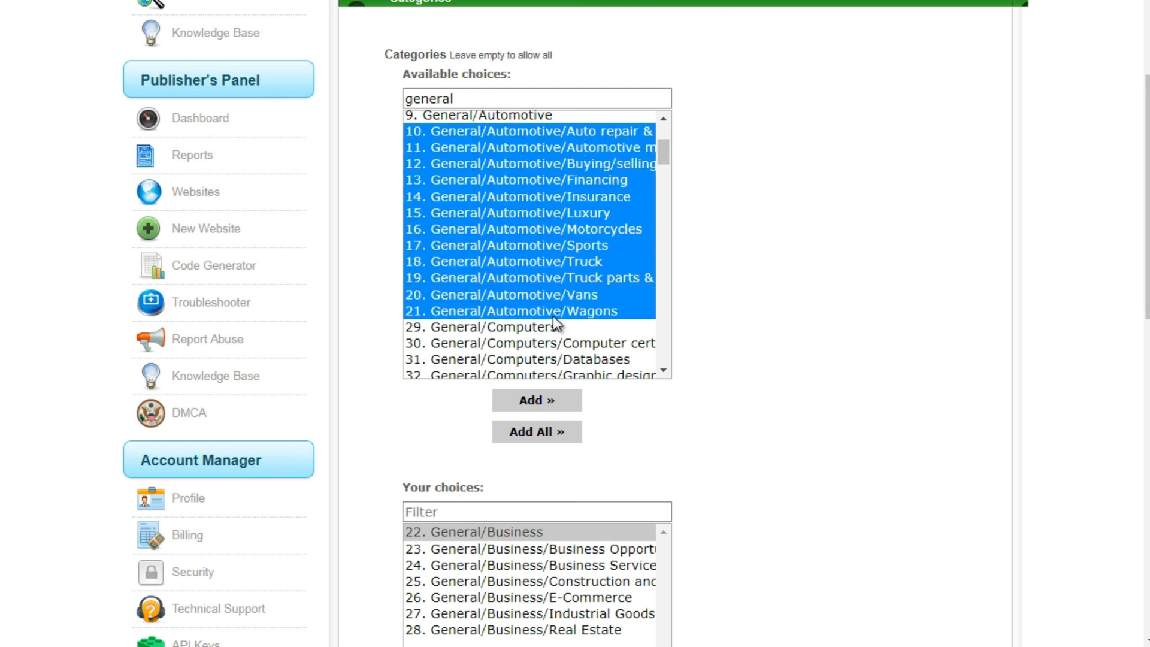
{"action": "left_click", "coordinate": [553, 402]}
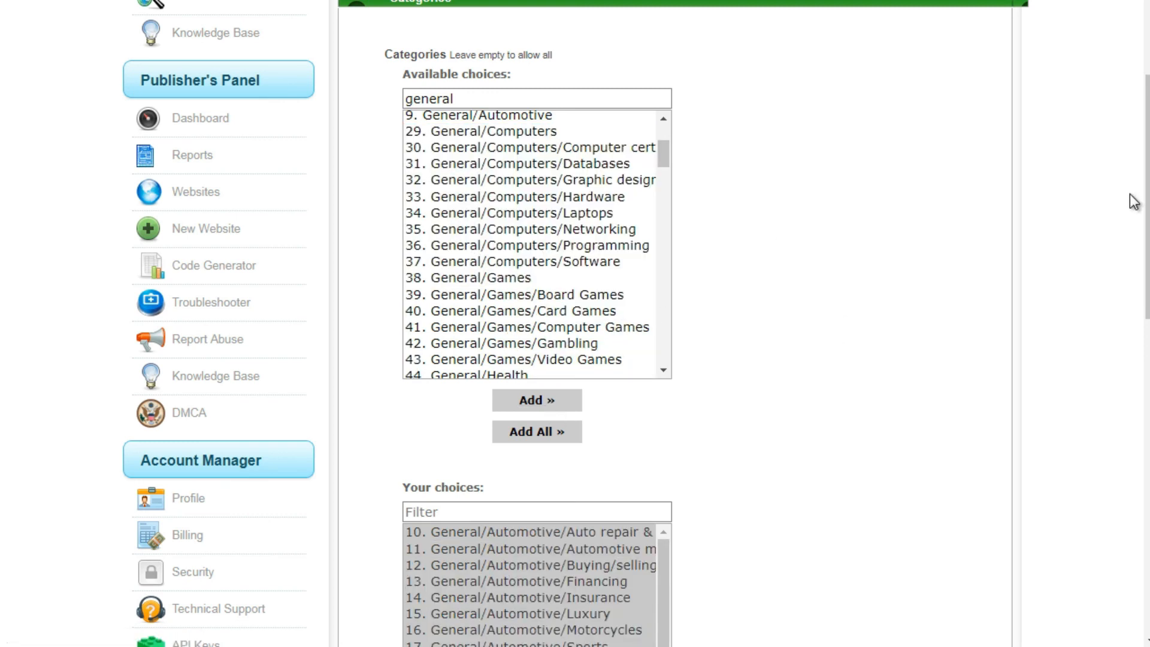
- Remove all categories from the campaign's chosen categories
{"action": "left_click_drag", "start_coordinate": [1147, 199], "coordinate": [1147, 333]}
{"action": "scroll", "coordinate": [574, 382], "scroll_direction": "up", "scroll_amount": 2}
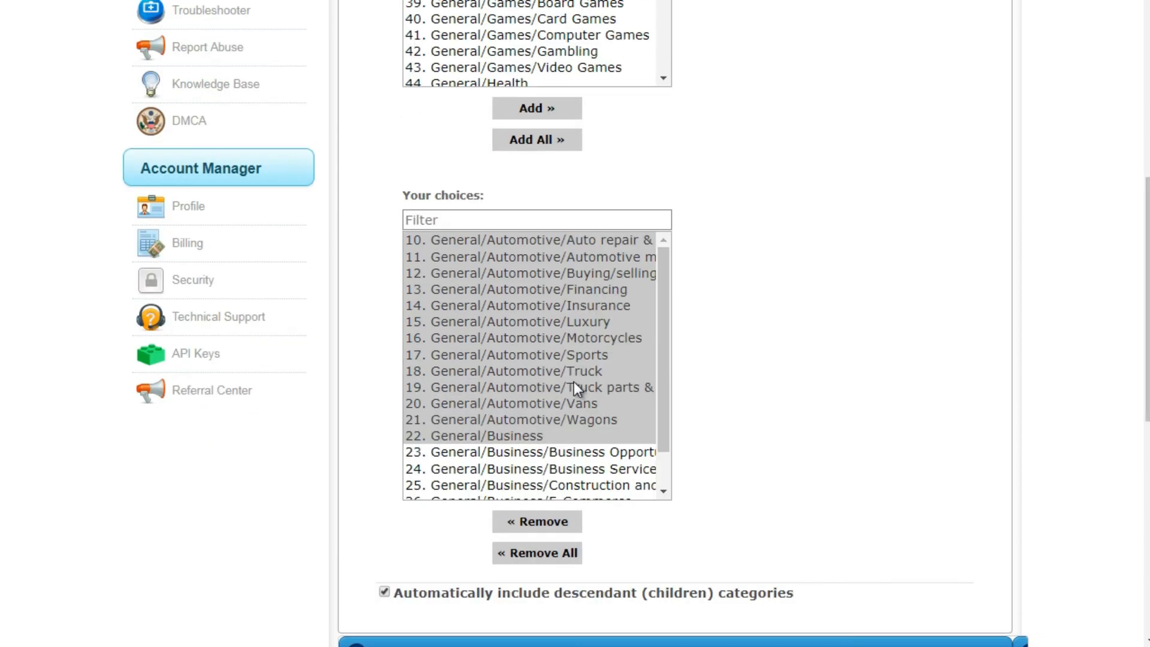
{"action": "left_click", "coordinate": [541, 387]}
{"action": "key", "text": "ctrl+a"}
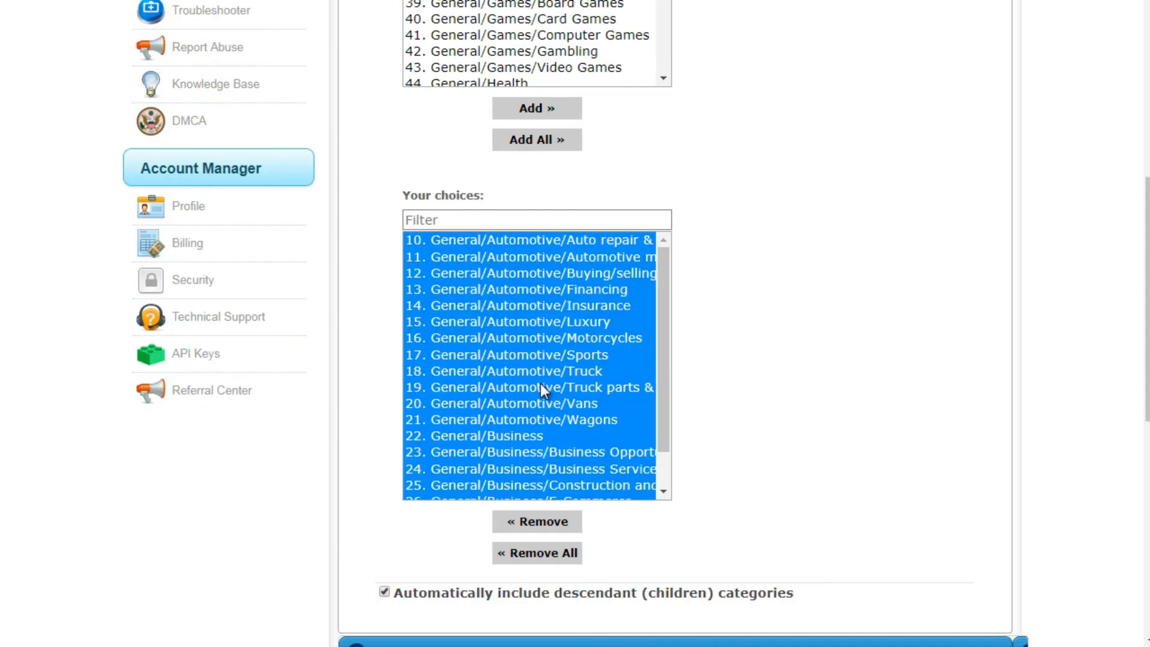
{"action": "left_click", "coordinate": [561, 554]}
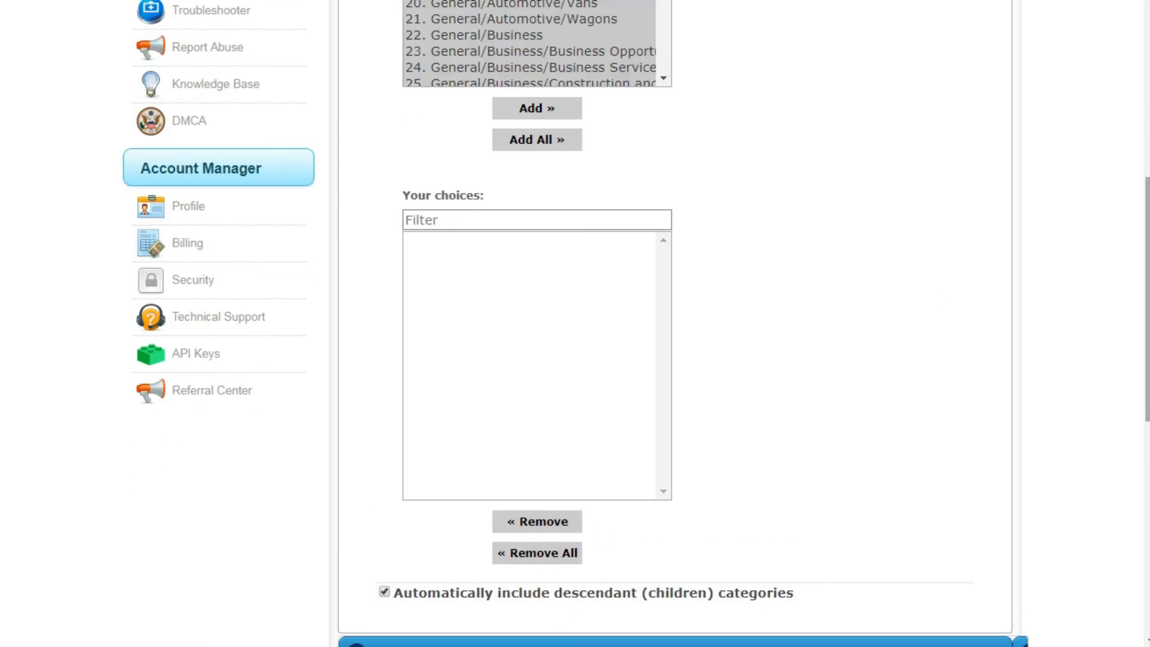
- Add the top-level General category with all its descendant categories to the chosen categories and look through the resulting list
{"action": "scroll", "coordinate": [600, 532], "scroll_direction": "up", "scroll_amount": 5}
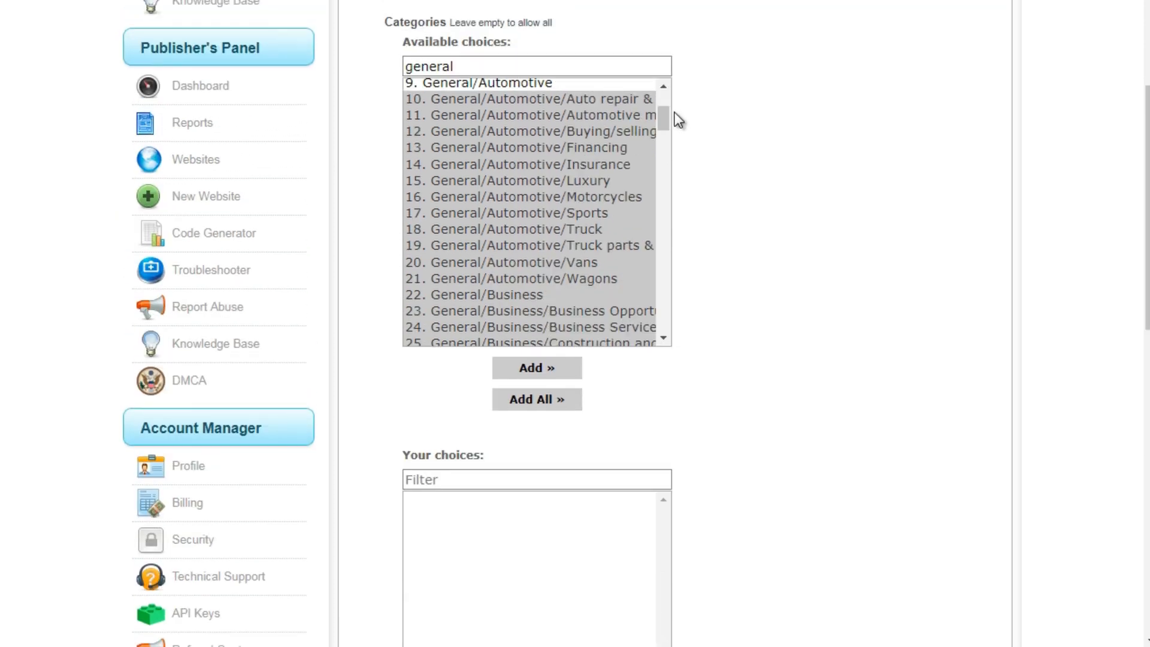
{"action": "left_click_drag", "start_coordinate": [664, 124], "coordinate": [657, 94]}
{"action": "left_click", "coordinate": [503, 75]}
{"action": "left_click", "coordinate": [501, 85]}
{"action": "left_click_drag", "start_coordinate": [1147, 187], "coordinate": [1147, 343]}
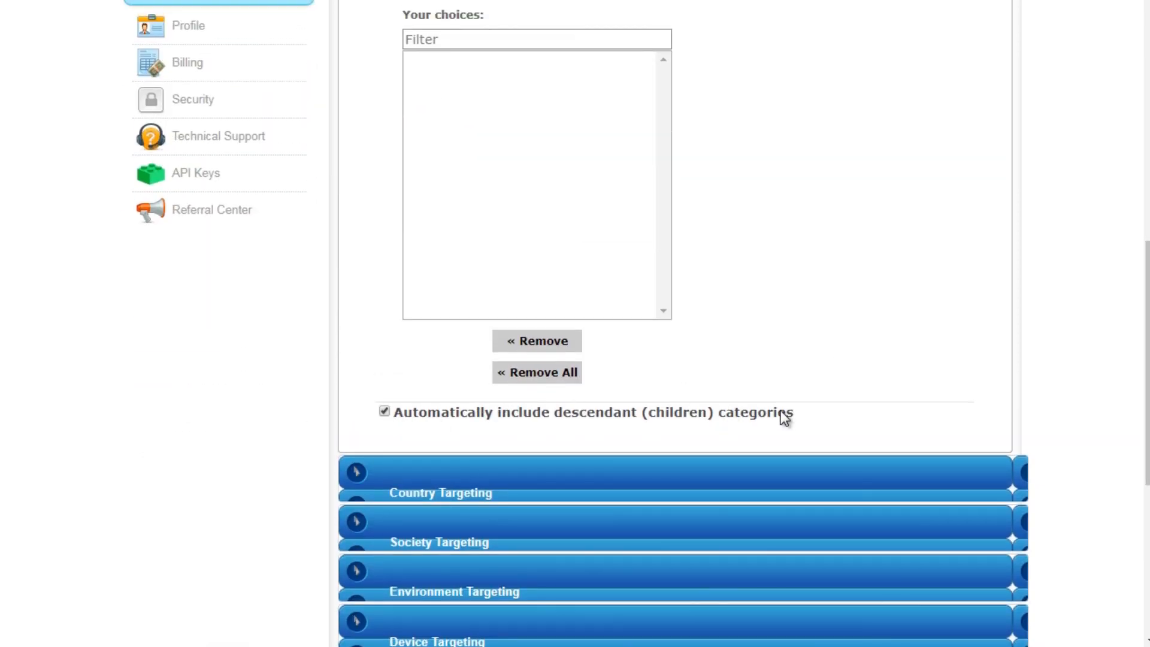
{"action": "mouse_move", "coordinate": [1147, 324]}
{"action": "left_mouse_down"}
{"action": "mouse_move", "coordinate": [1147, 191]}
{"action": "mouse_move", "coordinate": [1141, 322]}
{"action": "left_mouse_up"}
{"action": "left_click", "coordinate": [560, 316]}
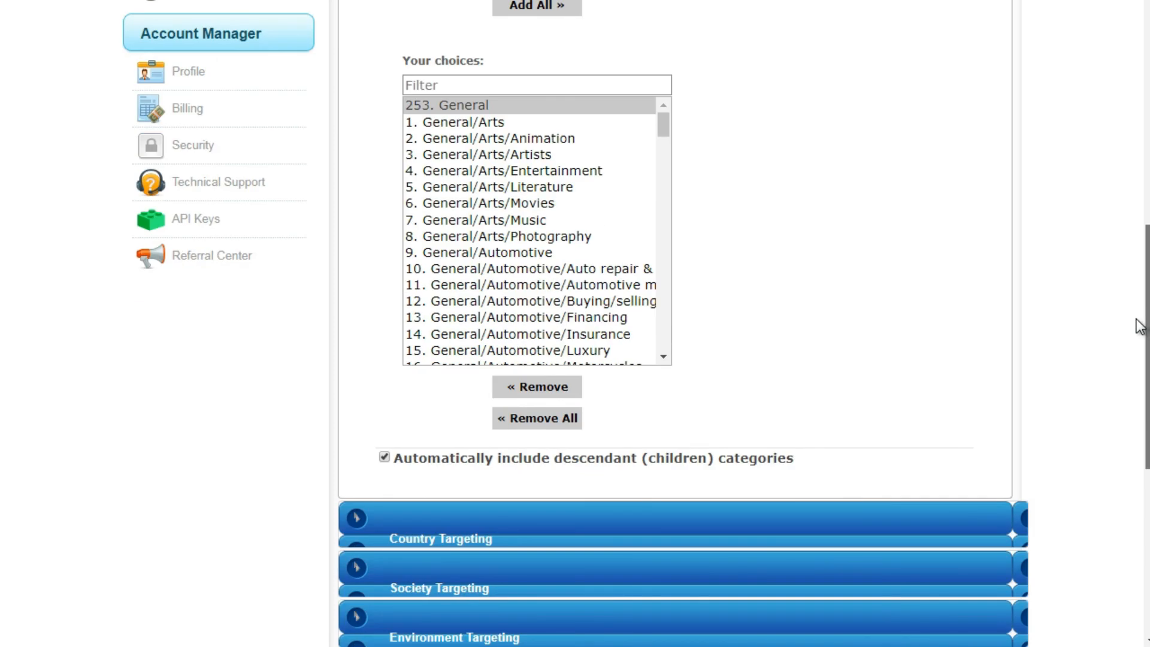
{"action": "left_click_drag", "start_coordinate": [667, 116], "coordinate": [663, 347]}
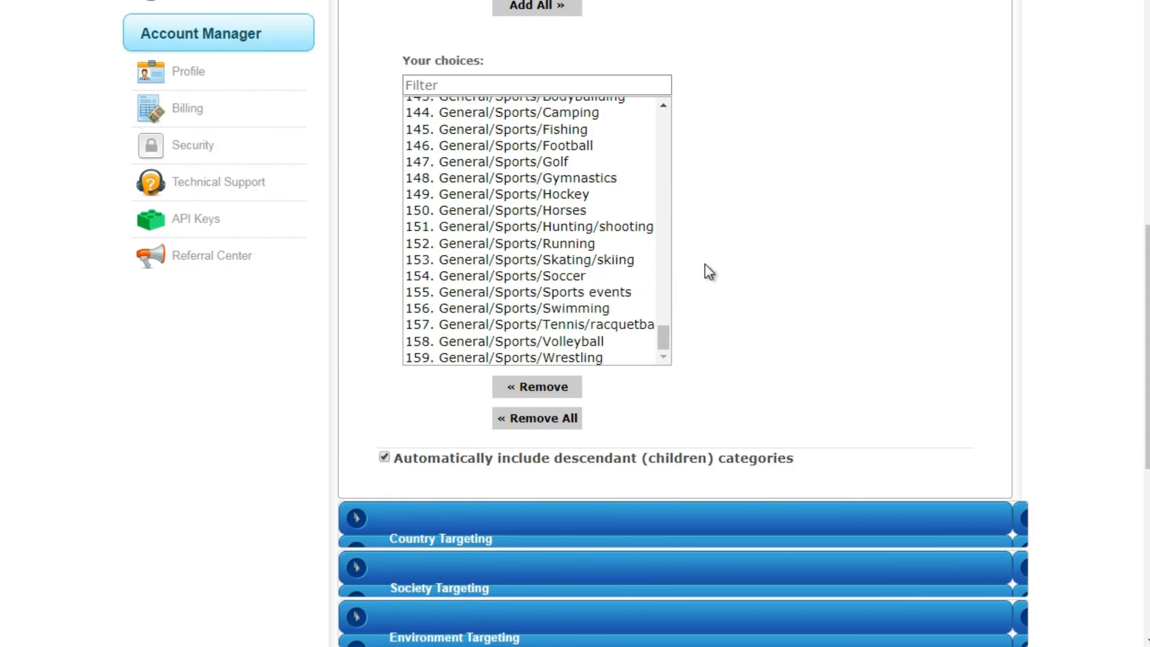
- Open the campaign's country targeting and add India to the chosen countries
{"action": "left_click_drag", "start_coordinate": [1148, 299], "coordinate": [1148, 335]}
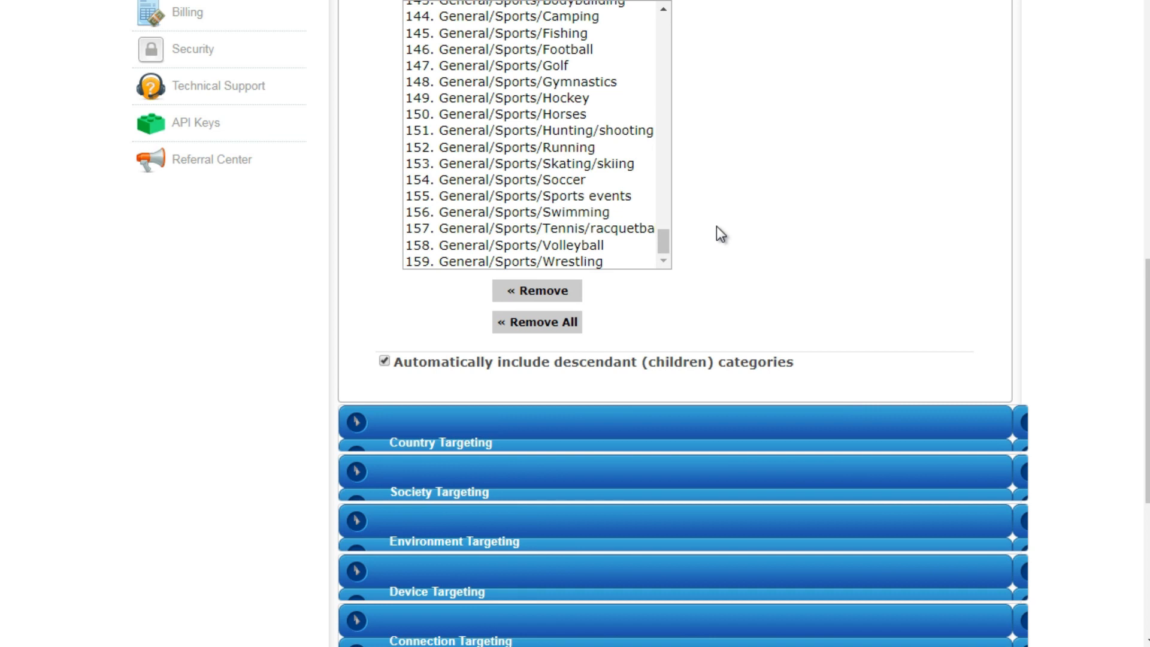
{"action": "left_click", "coordinate": [729, 424]}
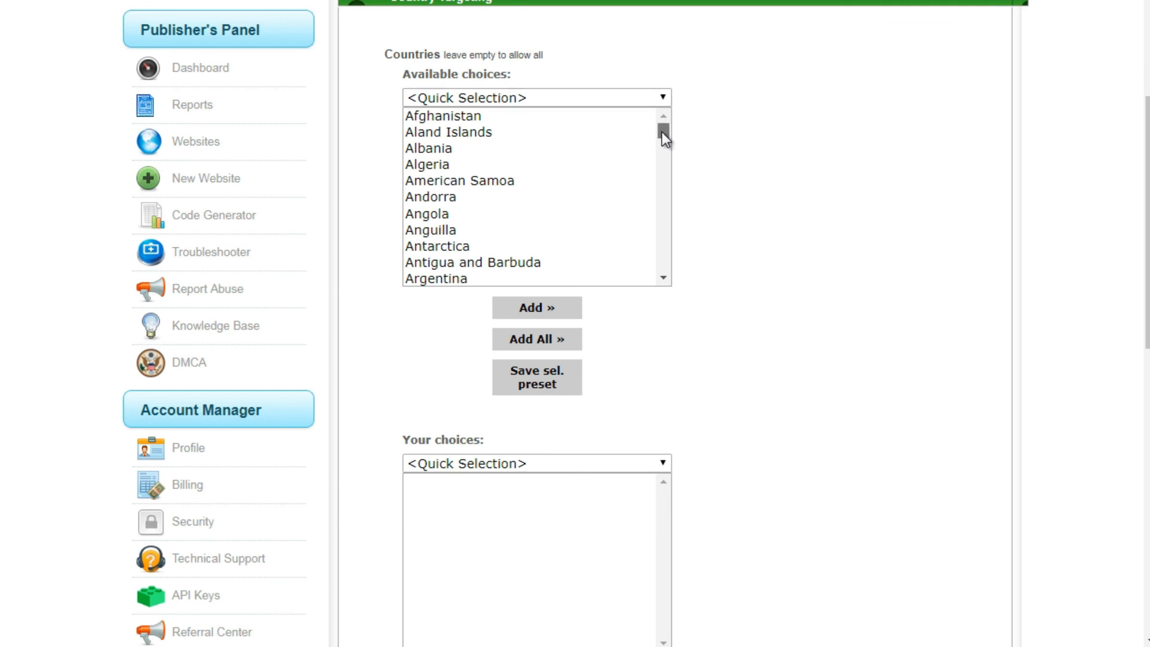
{"action": "left_click_drag", "start_coordinate": [663, 132], "coordinate": [663, 143]}
{"action": "left_click", "coordinate": [466, 192]}
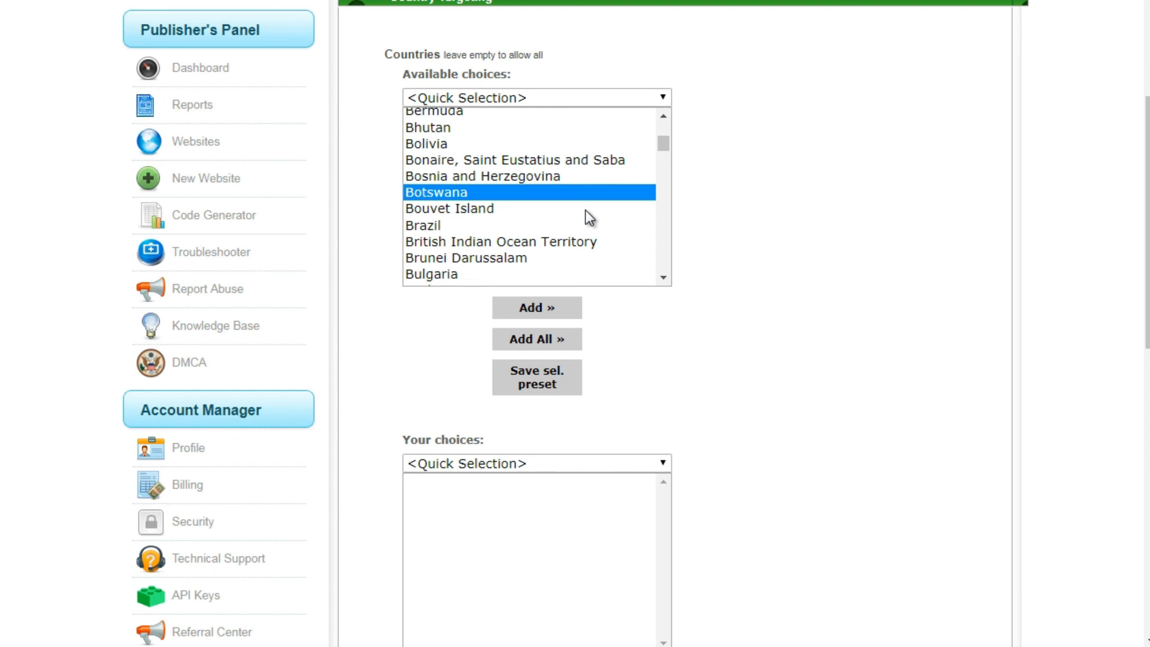
{"action": "key", "text": "i"}
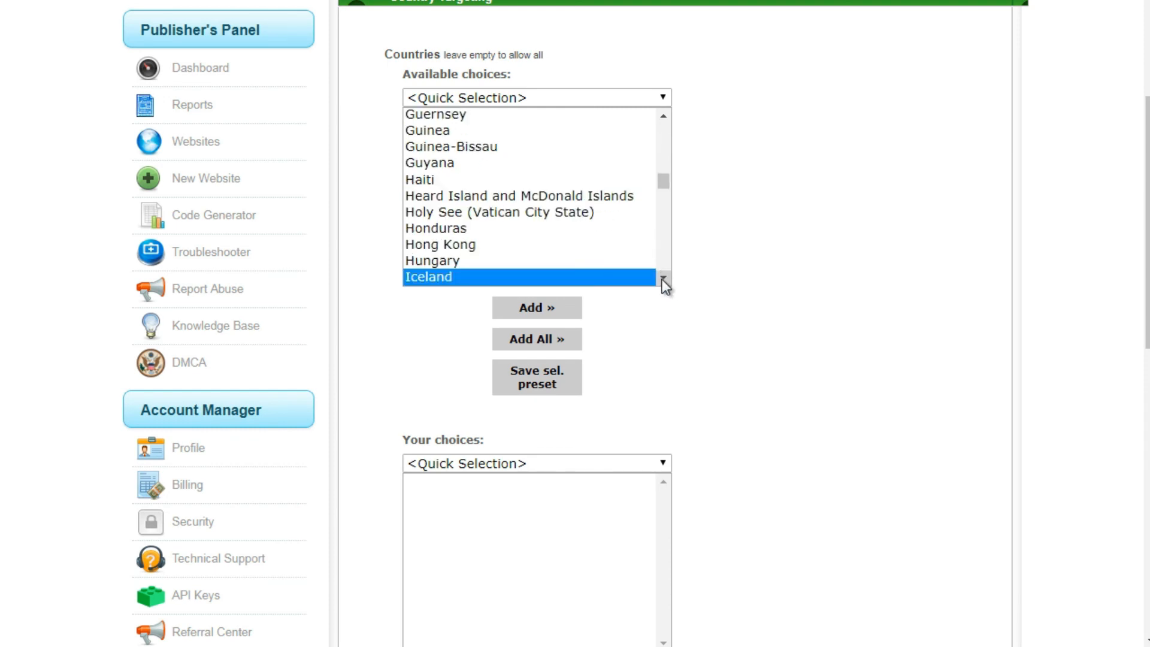
{"action": "scroll", "coordinate": [662, 279], "scroll_direction": "down", "scroll_amount": 3}
{"action": "key", "text": "Down"}
{"action": "left_click", "coordinate": [696, 192]}
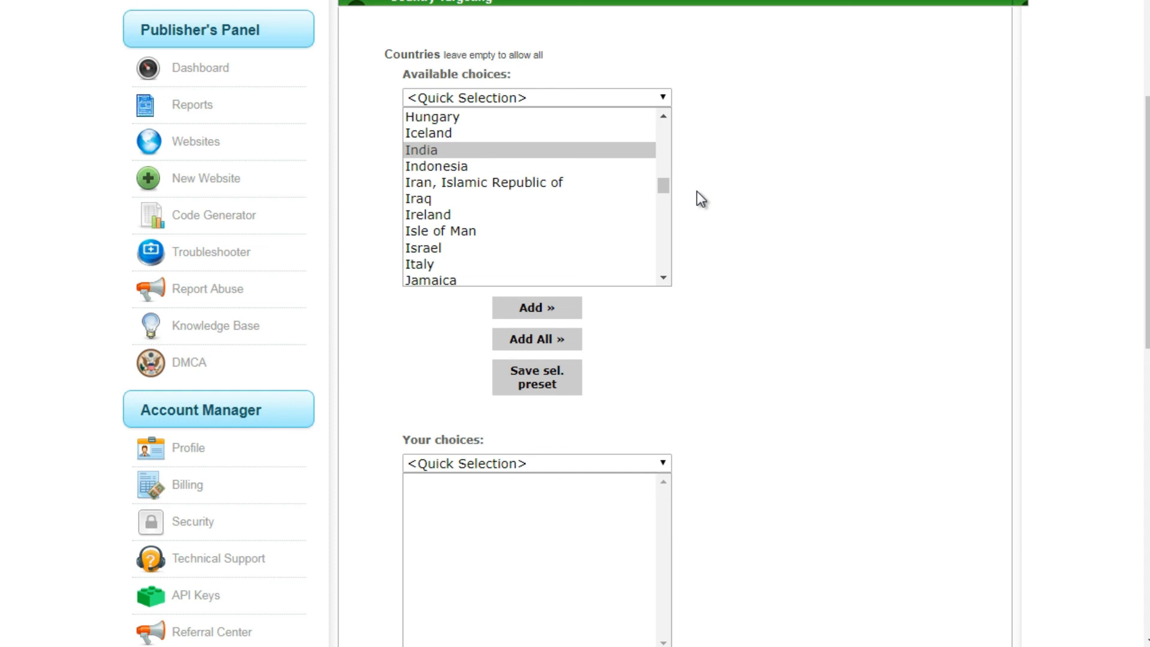
{"action": "left_click", "coordinate": [563, 151]}
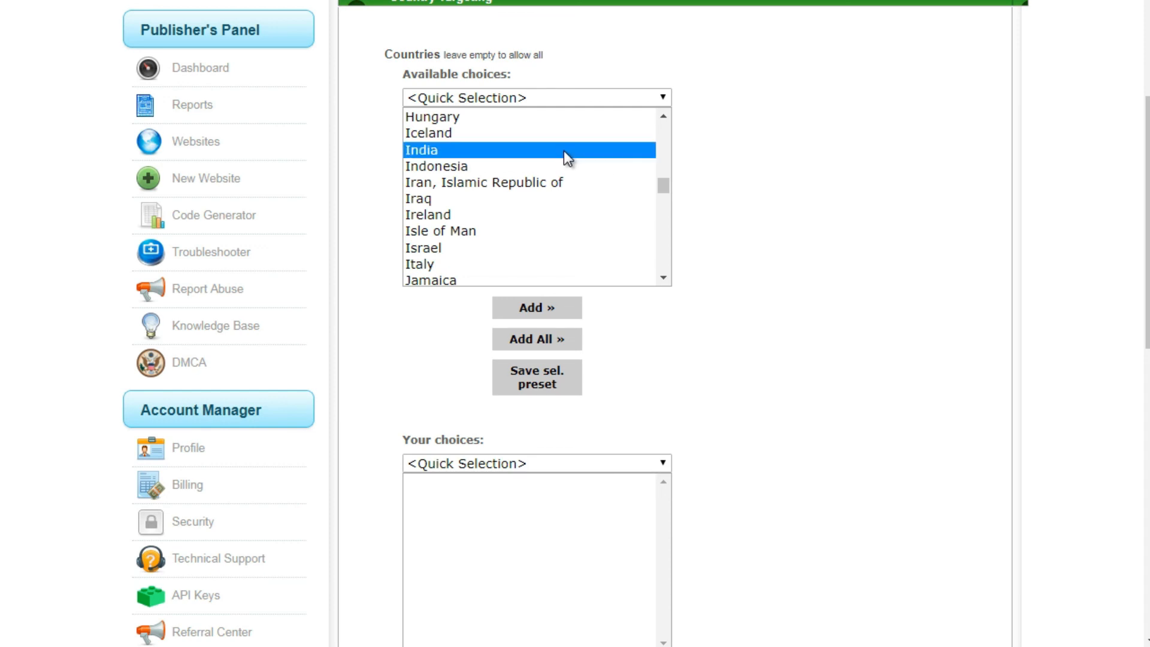
{"action": "left_click", "coordinate": [556, 310]}
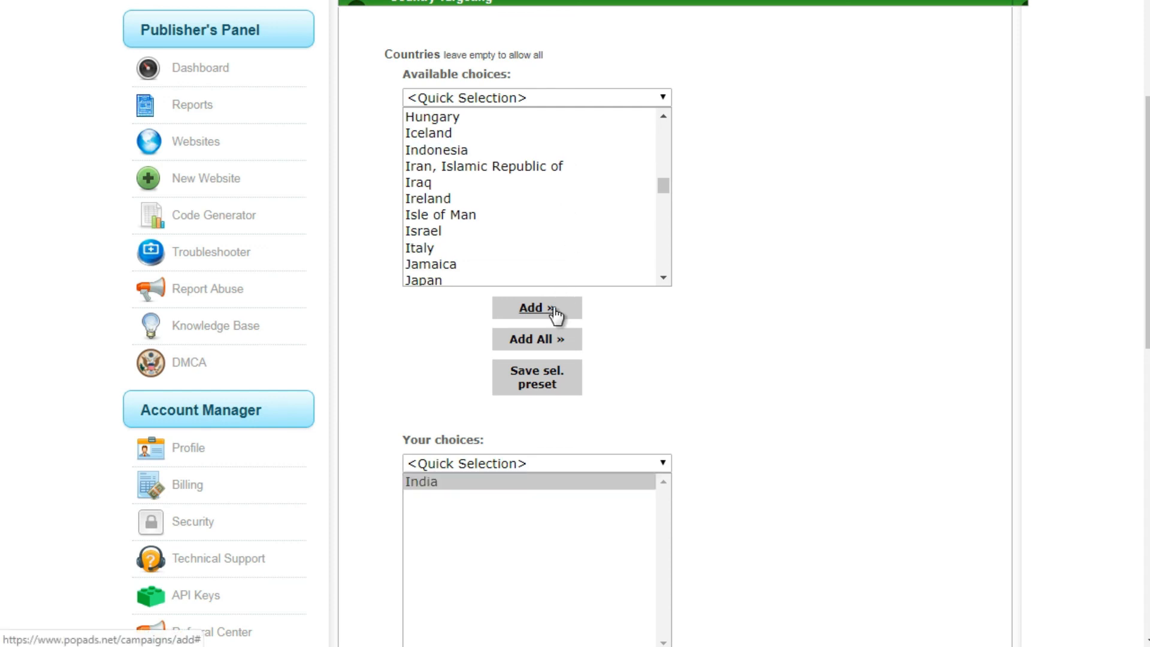
- Leave the regions empty, open the society targeting and add English to the chosen languages
{"action": "scroll", "coordinate": [575, 323], "scroll_direction": "down", "scroll_amount": 5}
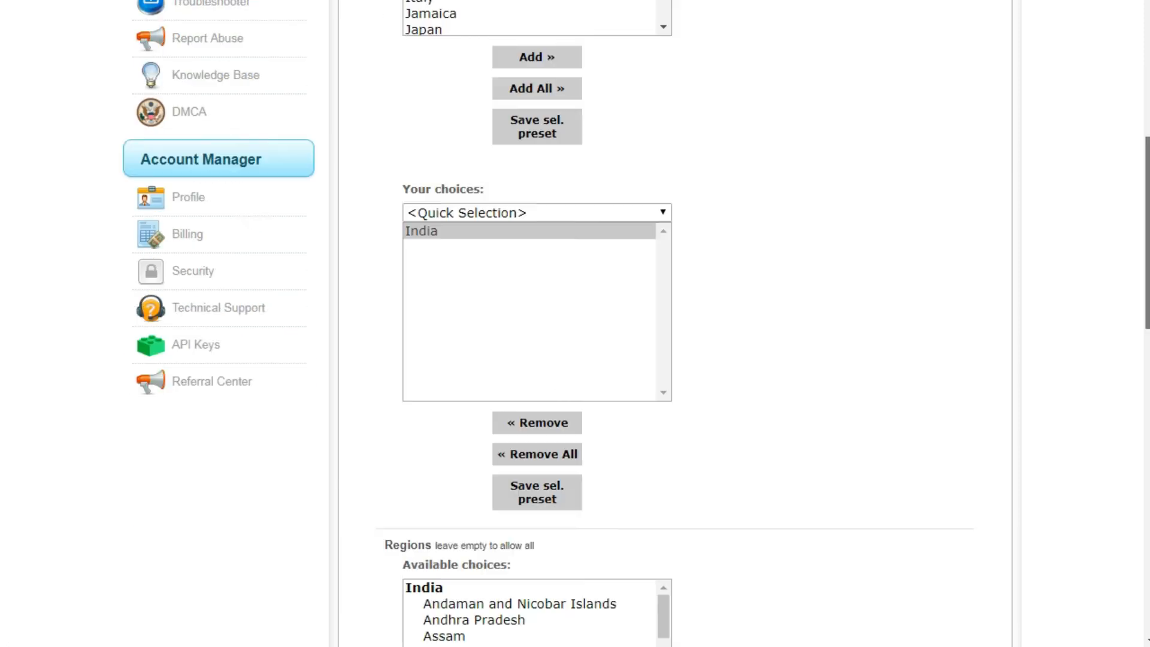
{"action": "scroll", "coordinate": [575, 323], "scroll_direction": "down", "scroll_amount": 2}
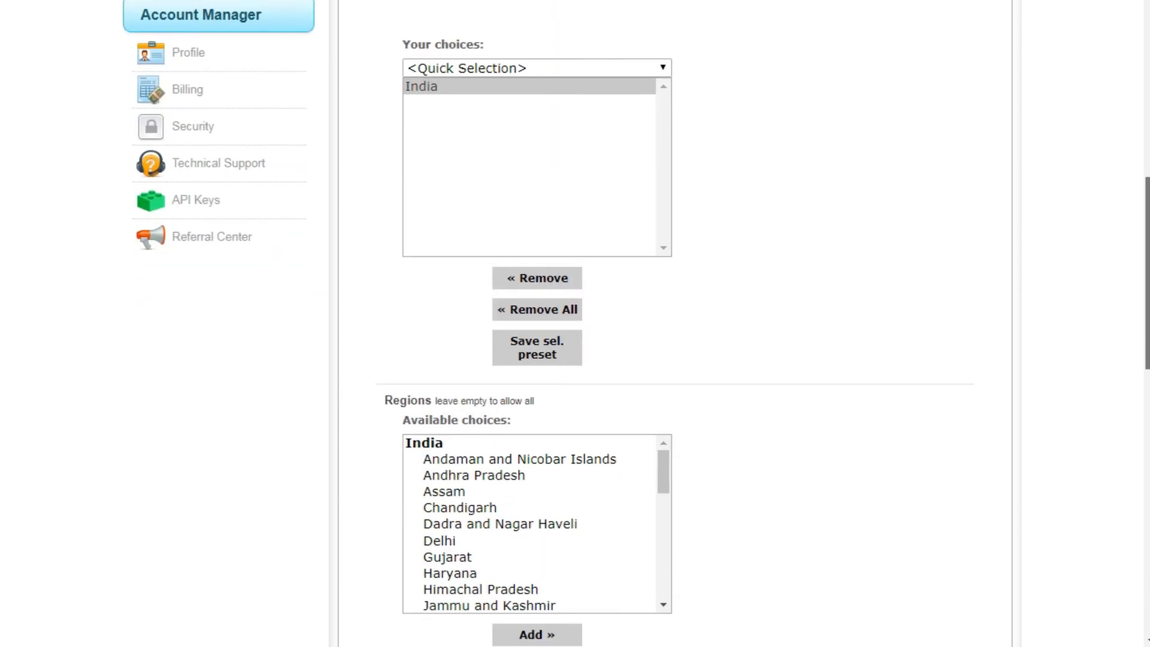
{"action": "scroll", "coordinate": [1146, 348], "scroll_direction": "down", "scroll_amount": 5}
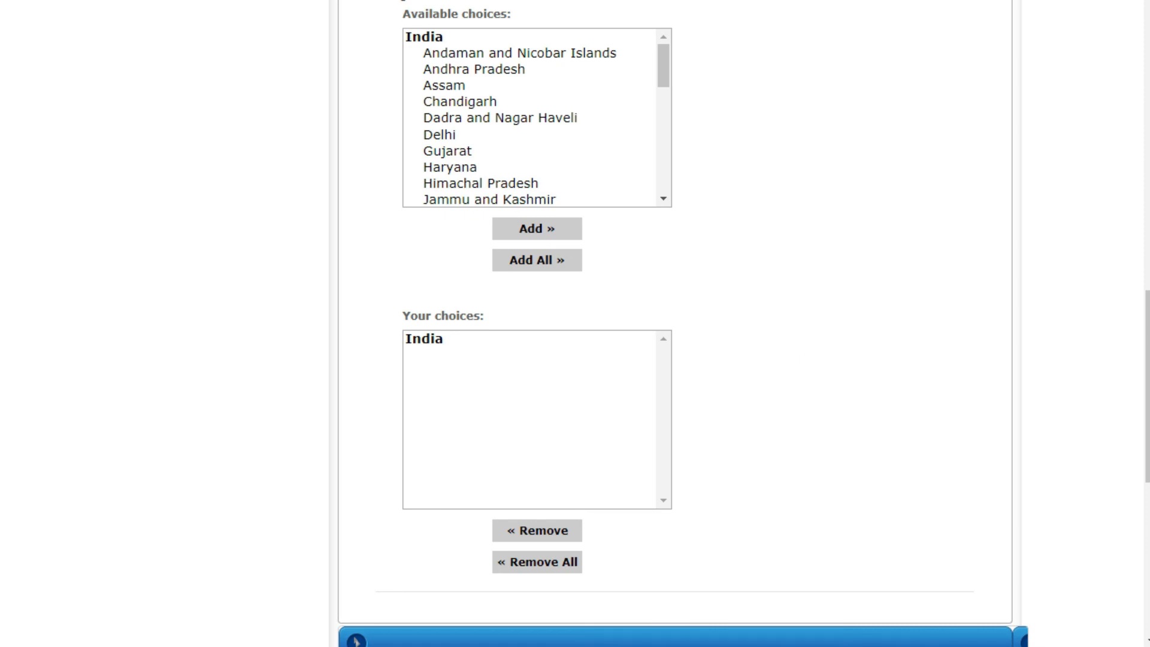
{"action": "scroll", "coordinate": [800, 336], "scroll_direction": "down", "scroll_amount": 5}
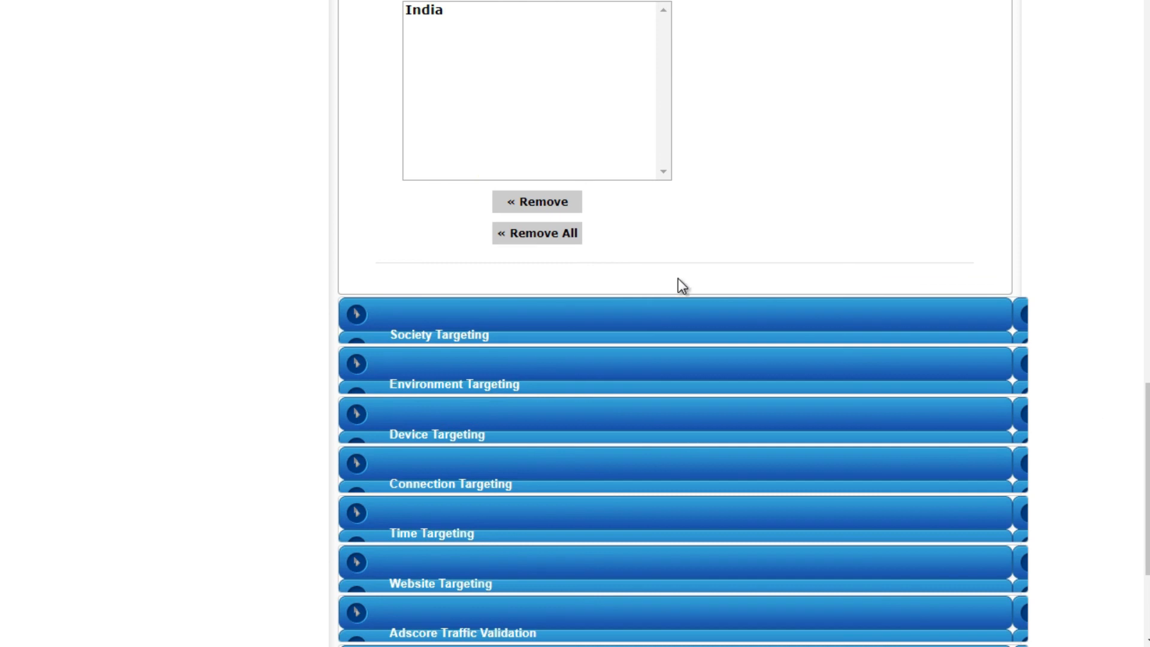
{"action": "left_click", "coordinate": [691, 316]}
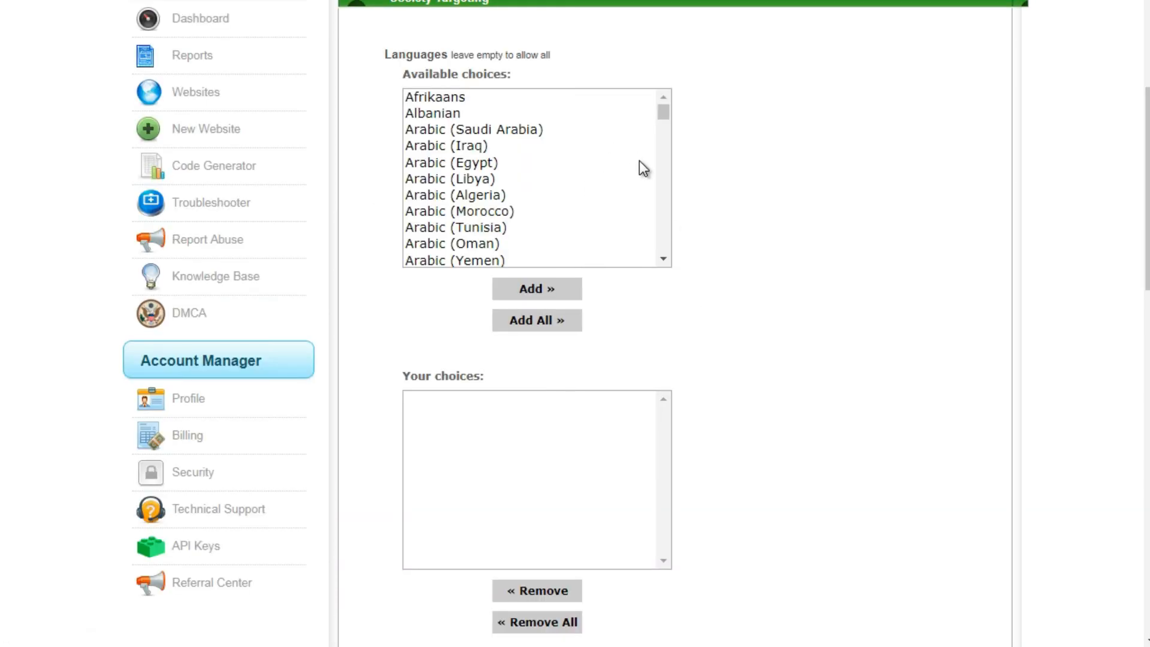
{"action": "left_click", "coordinate": [610, 133]}
{"action": "key", "text": "e"}
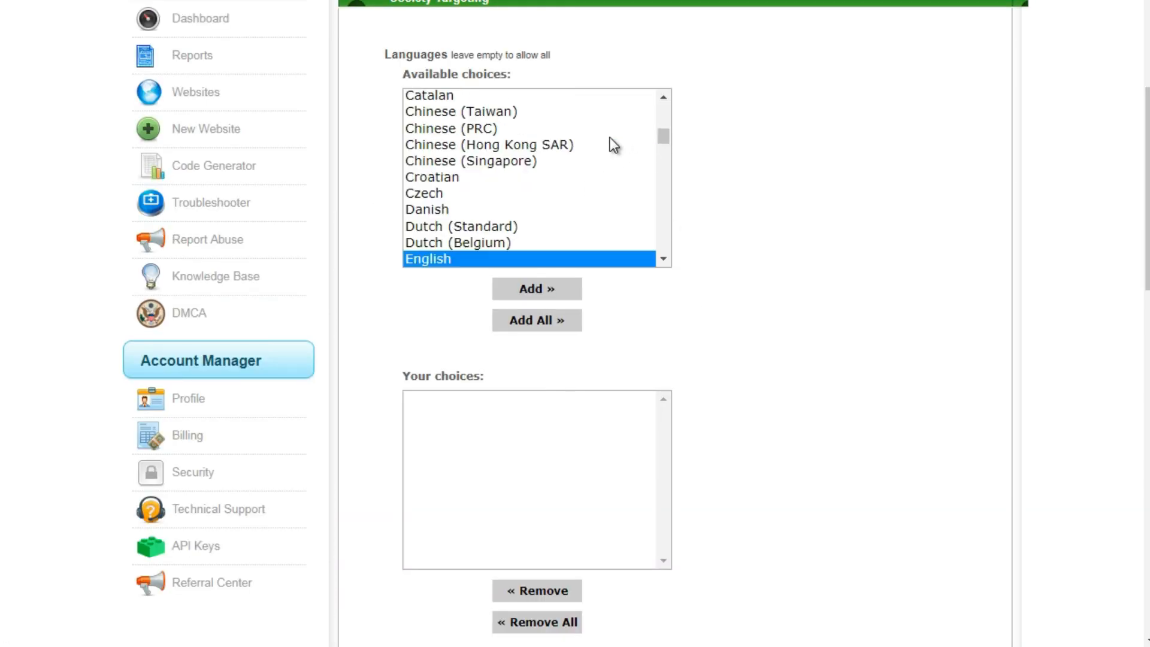
{"action": "left_click", "coordinate": [552, 290]}
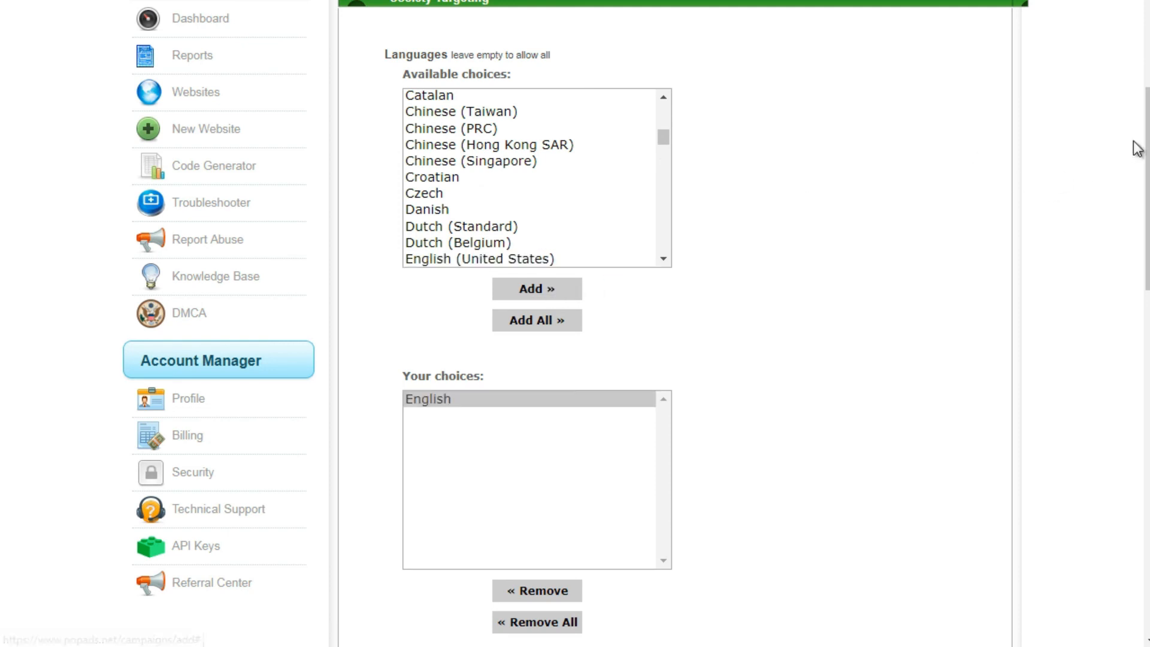
- Open the environment targeting and add Android with all its versions to the chosen operating systems
{"action": "scroll", "coordinate": [683, 324], "scroll_direction": "down", "scroll_amount": 10}
{"action": "left_click_drag", "start_coordinate": [1148, 367], "coordinate": [1144, 418]}
{"action": "left_click", "coordinate": [693, 402]}
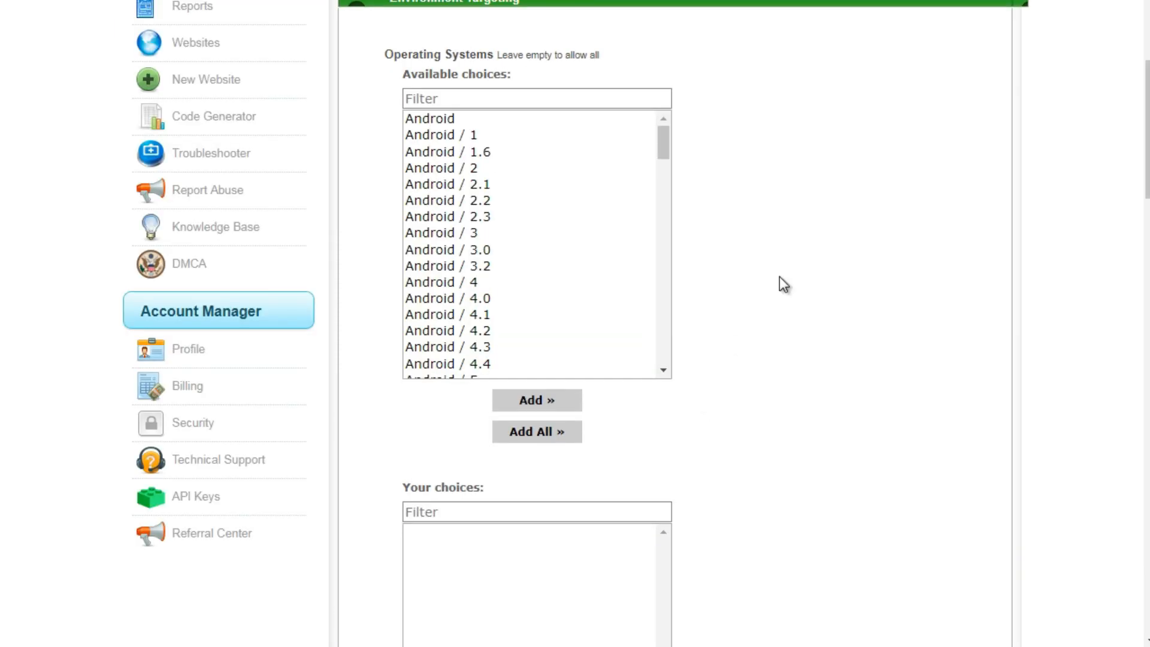
{"action": "left_click_drag", "start_coordinate": [1147, 137], "coordinate": [1148, 150]}
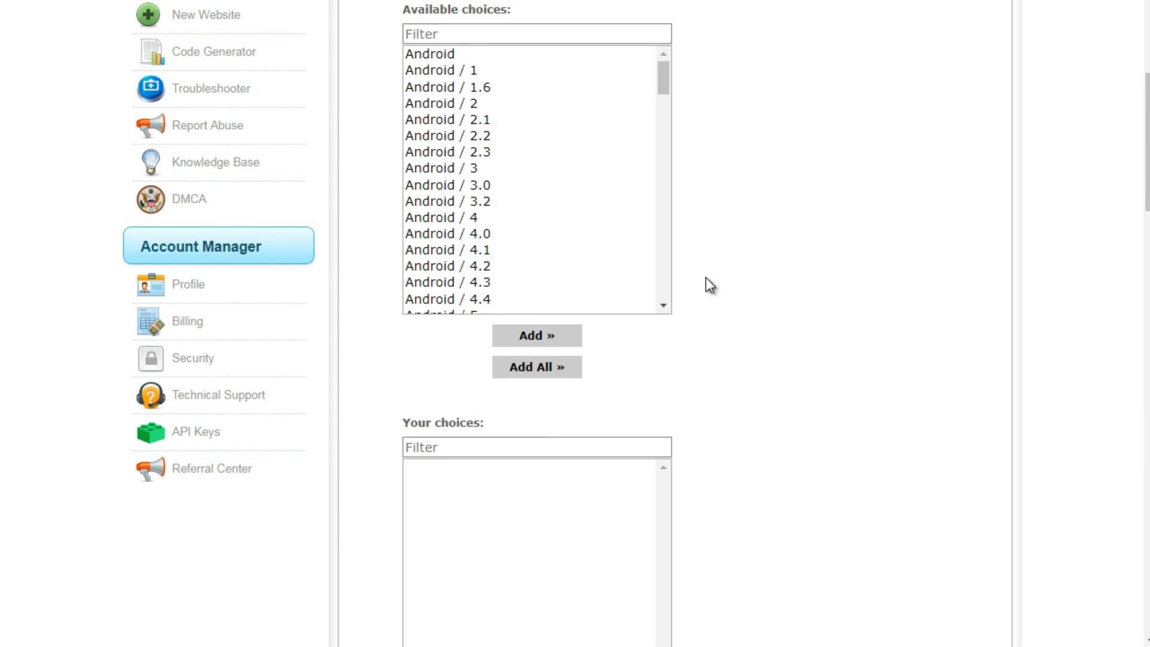
{"action": "left_click", "coordinate": [559, 65]}
{"action": "left_click", "coordinate": [559, 52]}
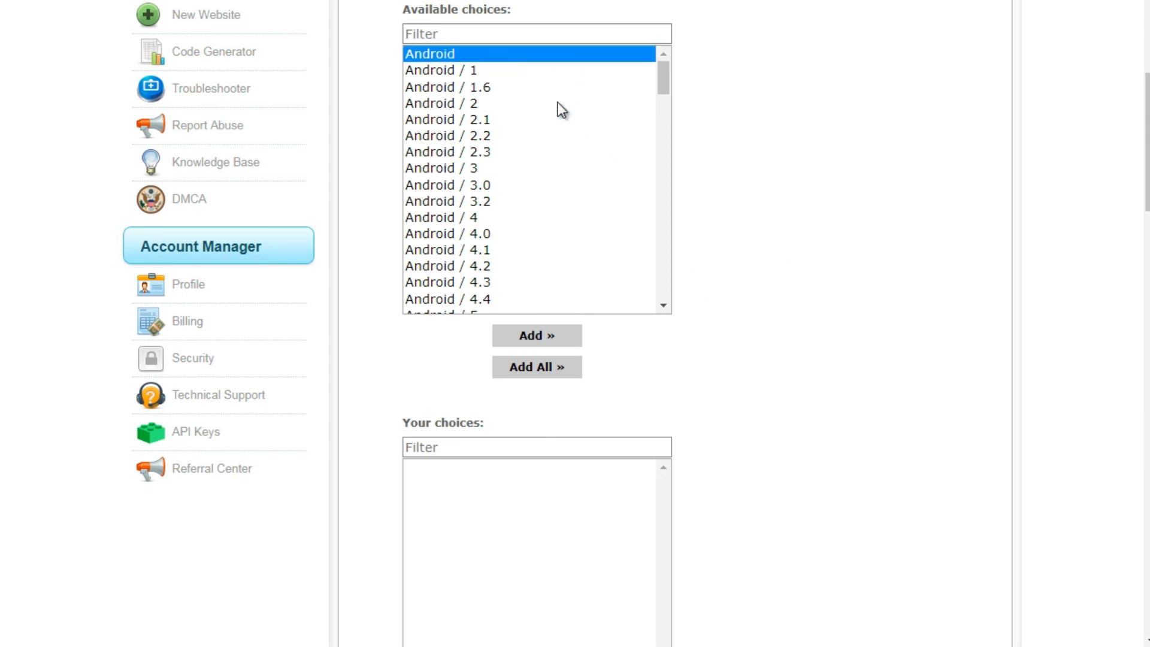
{"action": "left_click", "coordinate": [541, 338]}
{"action": "scroll", "coordinate": [663, 102], "scroll_direction": "down", "scroll_amount": 1}
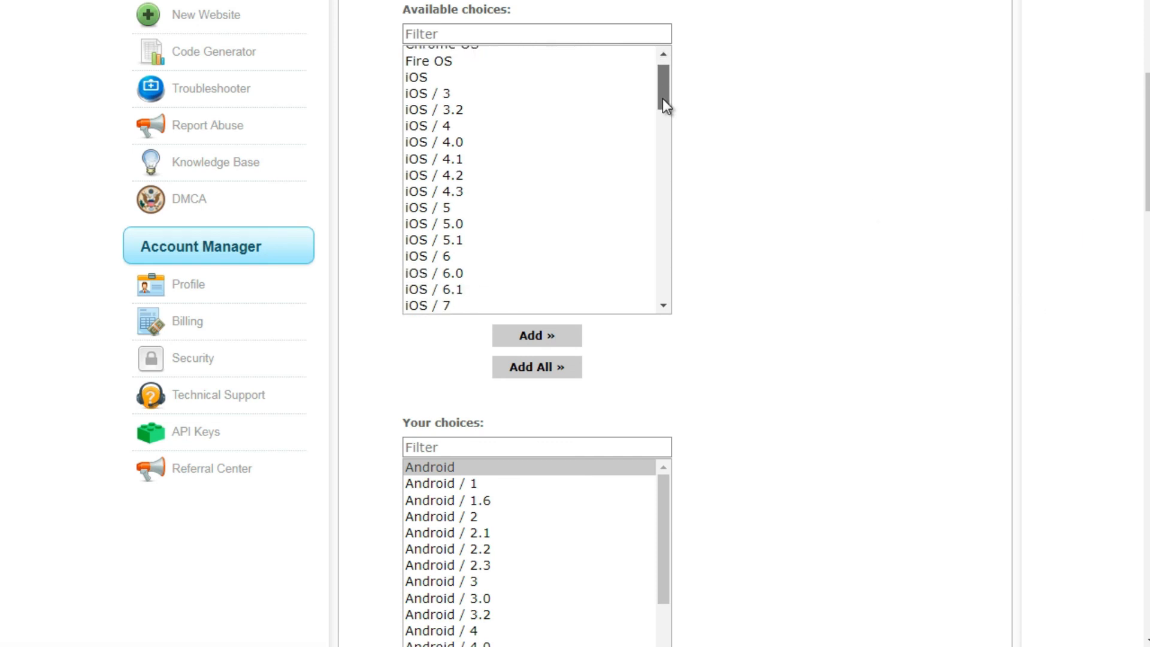
{"action": "left_click_drag", "start_coordinate": [665, 105], "coordinate": [674, 282]}
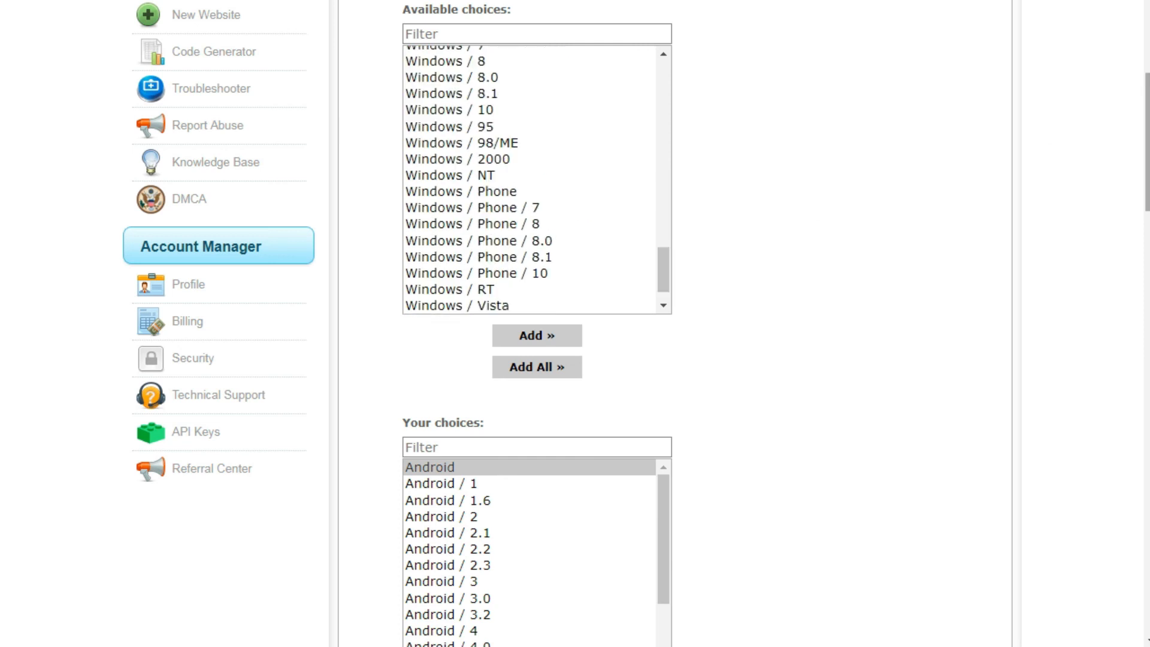
- Leave the browsers empty, open the device targeting and add Smartphone to the chosen form factors
{"action": "left_click_drag", "start_coordinate": [1147, 139], "coordinate": [1132, 222]}
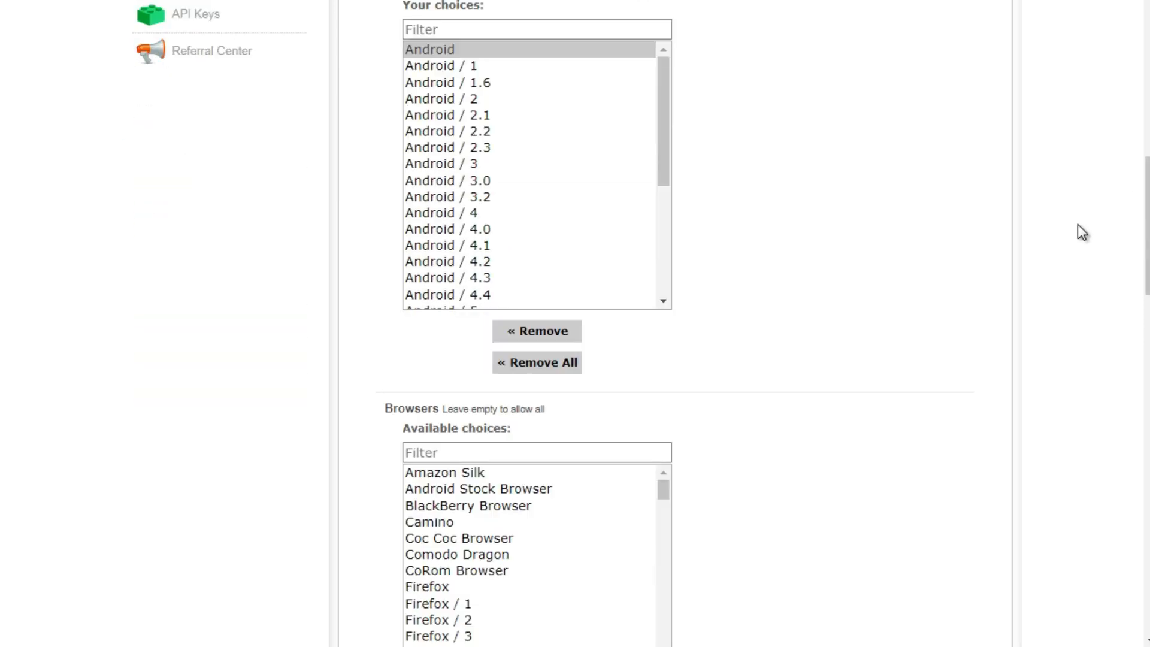
{"action": "left_click_drag", "start_coordinate": [1145, 212], "coordinate": [1138, 536]}
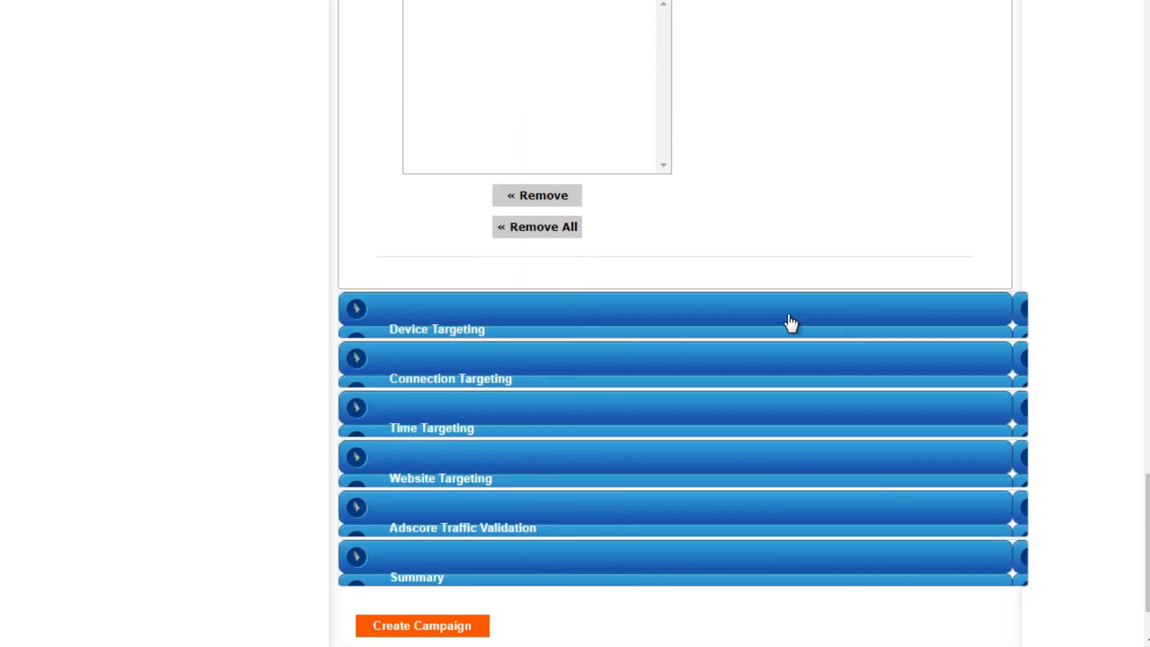
{"action": "left_click", "coordinate": [623, 324]}
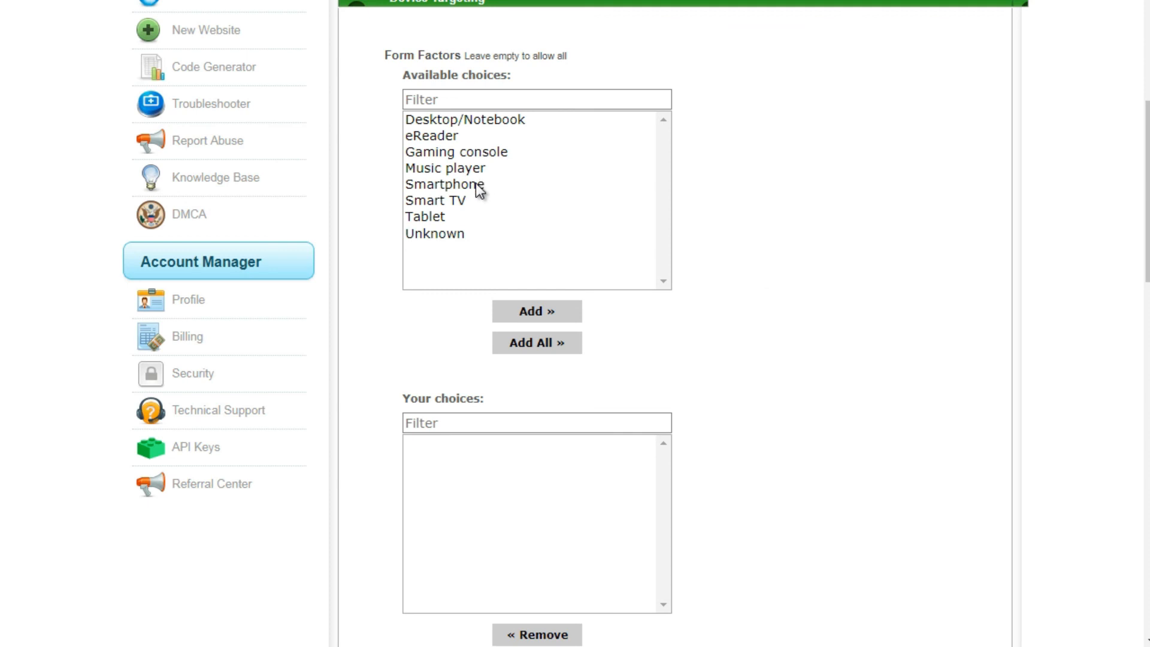
{"action": "left_click", "coordinate": [485, 185]}
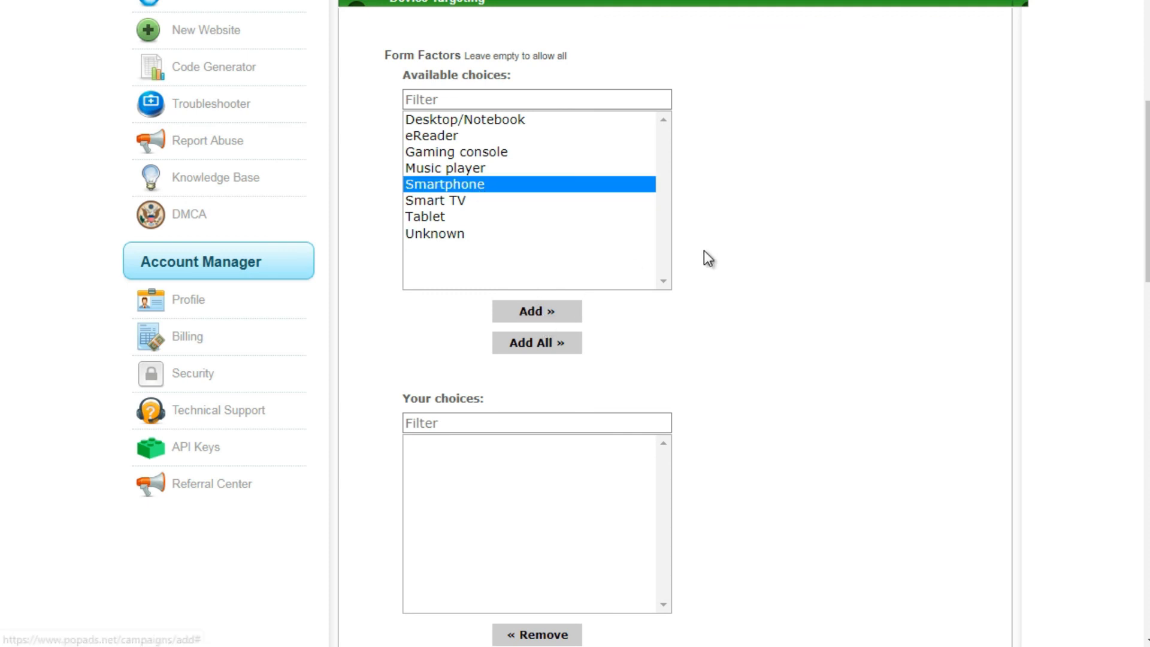
{"action": "left_click_drag", "start_coordinate": [428, 153], "coordinate": [441, 240]}
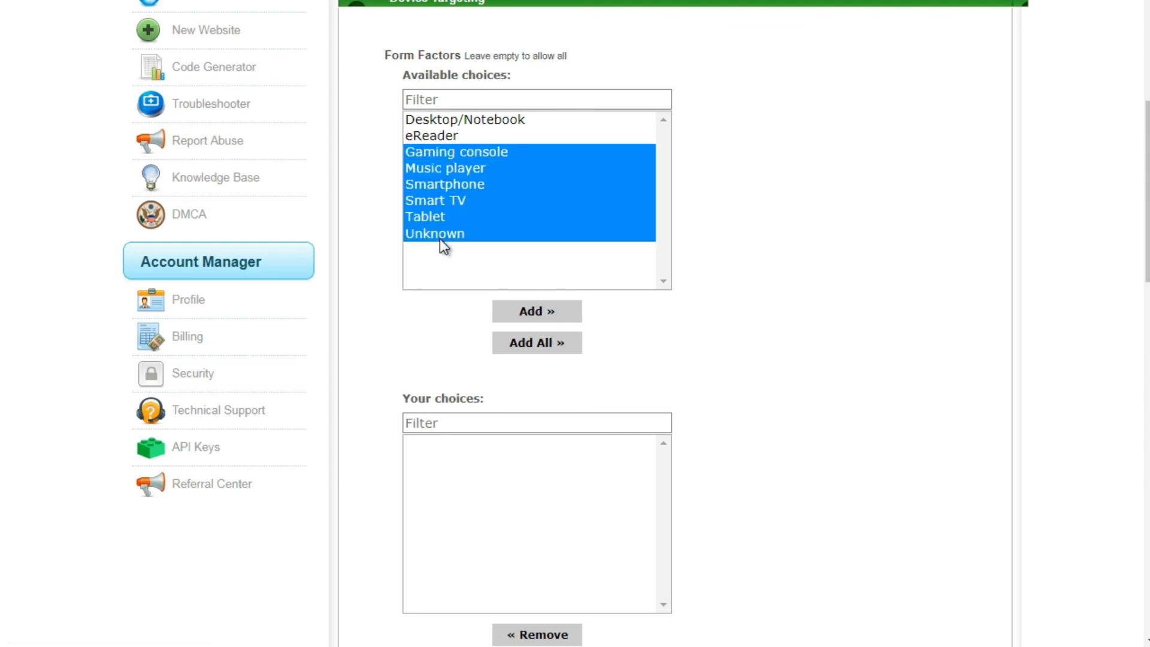
{"action": "left_click", "coordinate": [448, 184]}
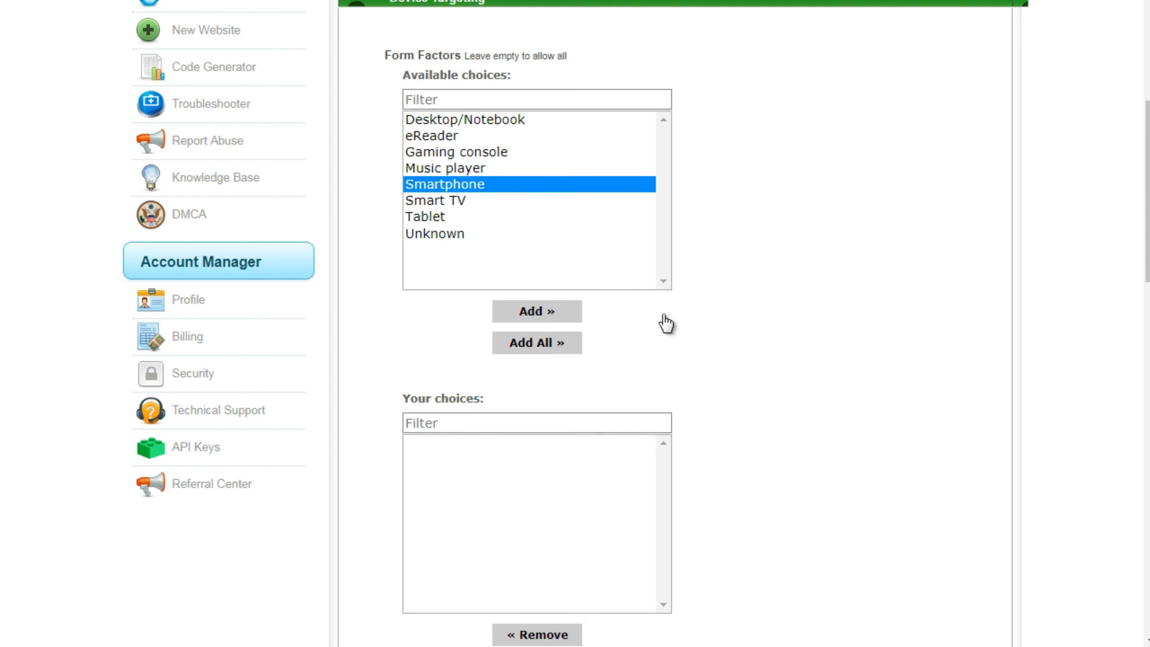
{"action": "left_click", "coordinate": [555, 323]}
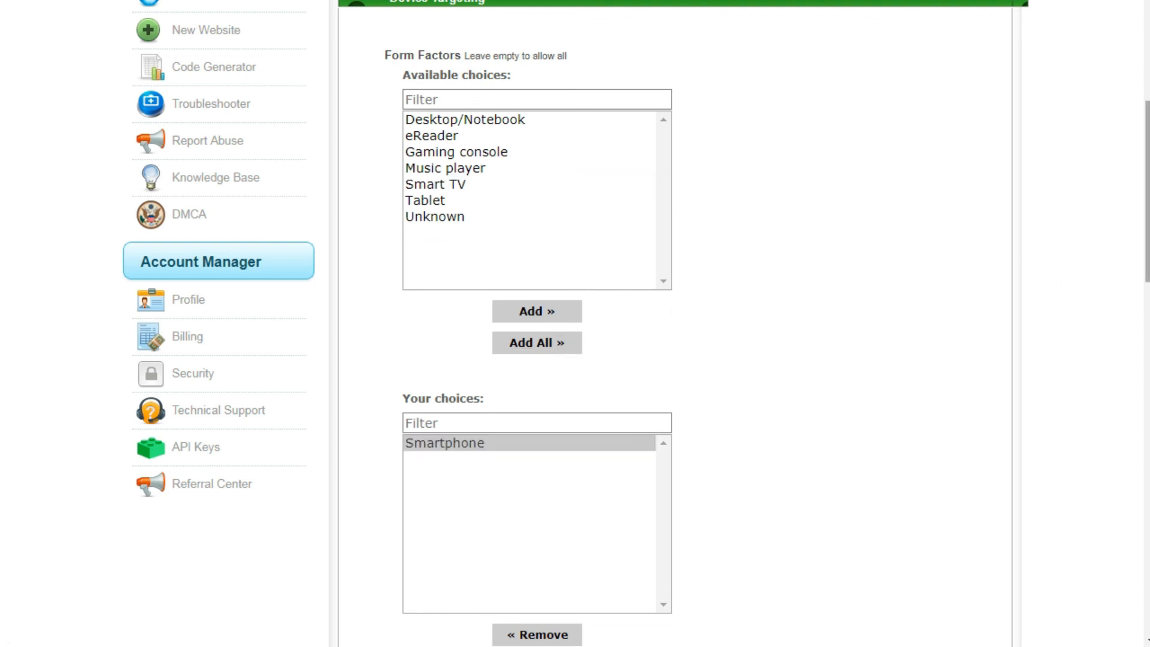
- Leave the devices empty, open the connection targeting and highlight Cellular among the available connection types without adding it
{"action": "scroll", "coordinate": [1131, 257], "scroll_direction": "down", "scroll_amount": 7}
{"action": "scroll", "coordinate": [763, 246], "scroll_direction": "down", "scroll_amount": 2}
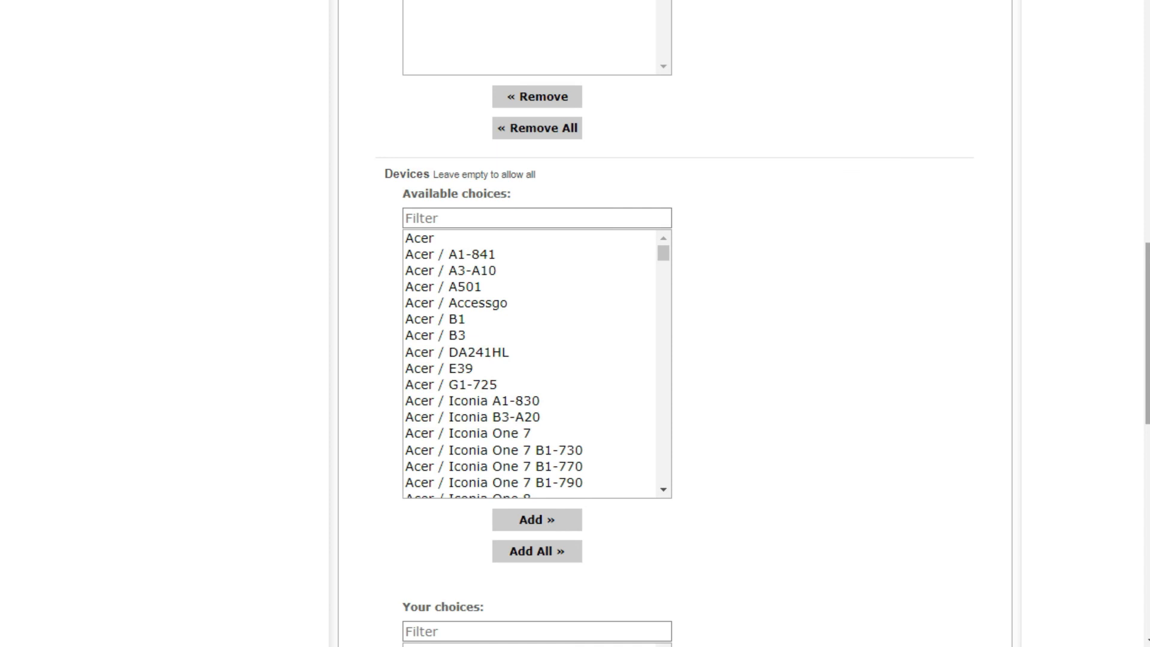
{"action": "scroll", "coordinate": [1141, 432], "scroll_direction": "down", "scroll_amount": 10}
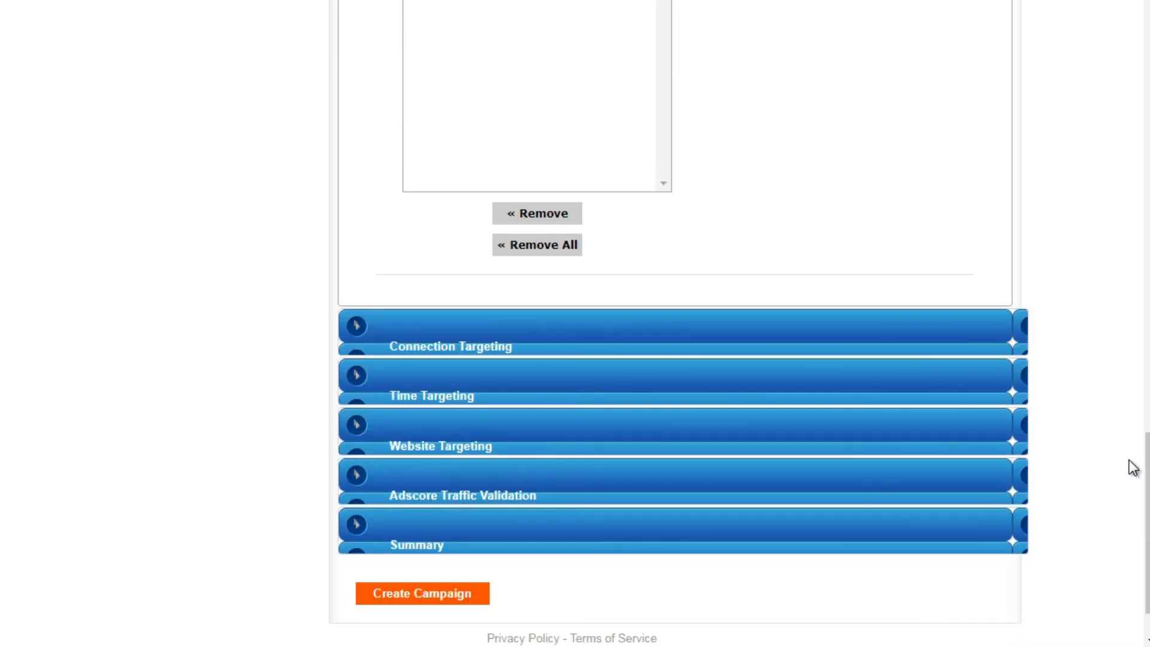
{"action": "left_click", "coordinate": [911, 333]}
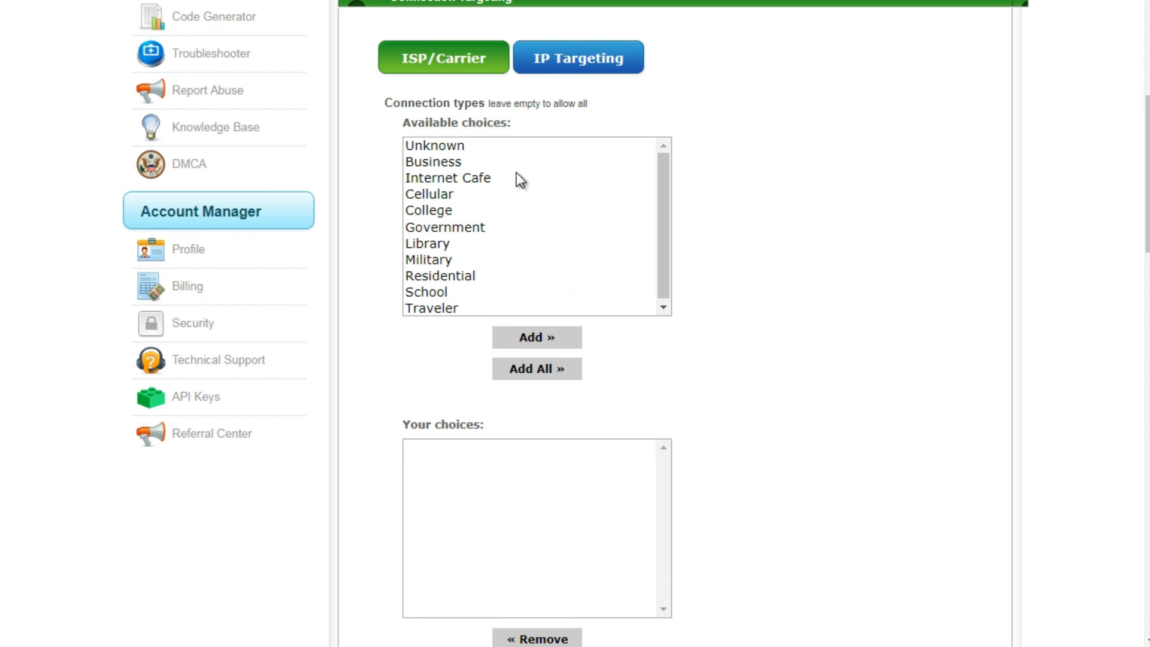
{"action": "left_click", "coordinate": [469, 179]}
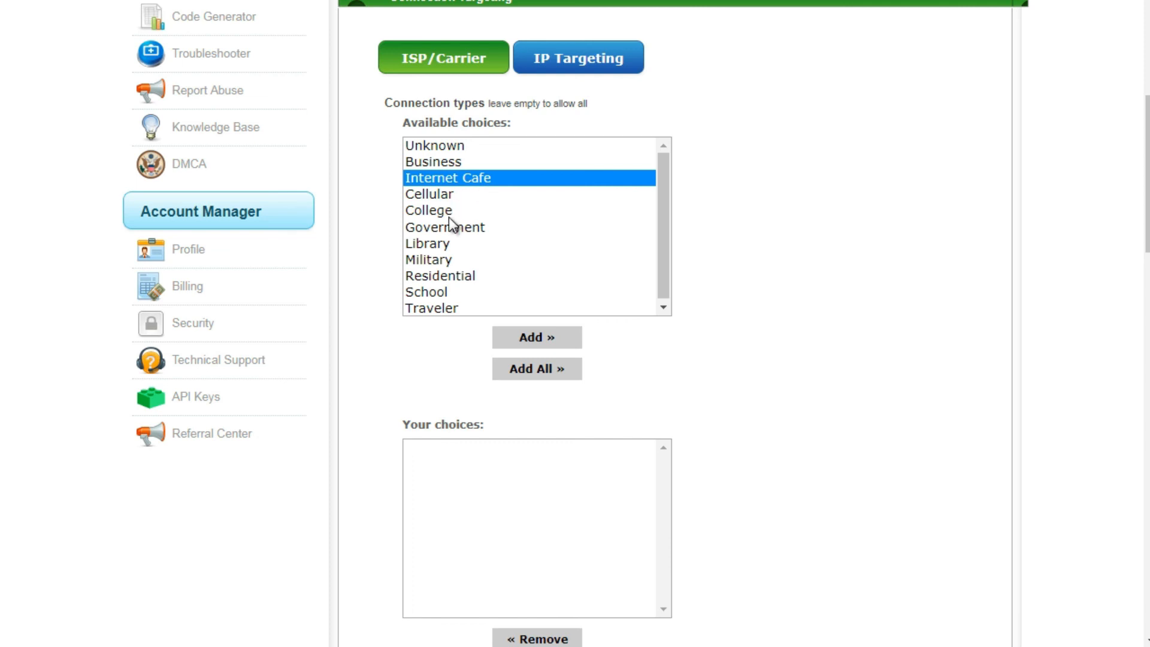
{"action": "key", "text": "Up"}
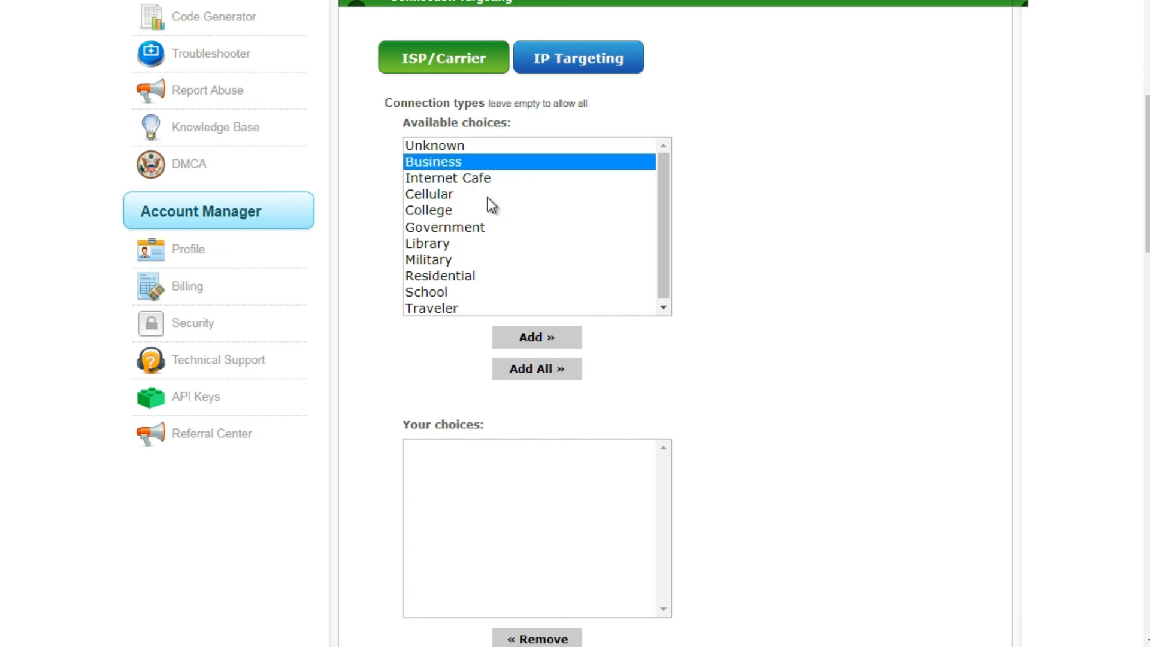
{"action": "left_click", "coordinate": [488, 197]}
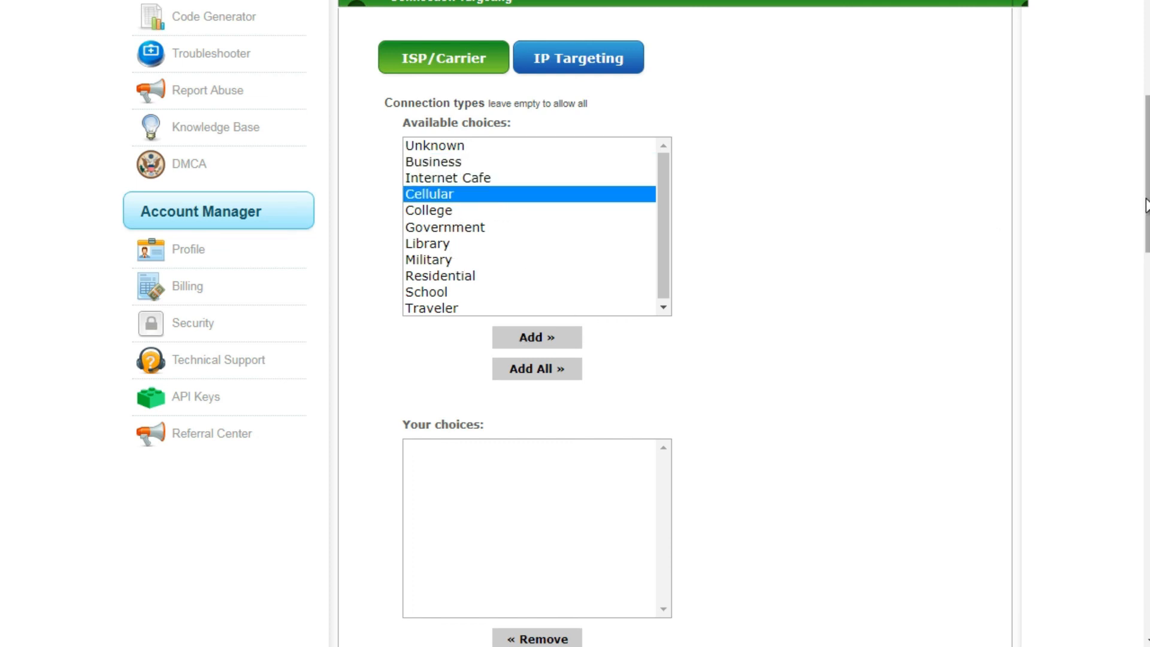
- Leave the Internet service providers unchanged, open the time targeting and look through the timezone choices, keeping America/New_York
{"action": "scroll", "coordinate": [566, 317], "scroll_direction": "down", "scroll_amount": 5}
{"action": "scroll", "coordinate": [575, 324], "scroll_direction": "down", "scroll_amount": 5}
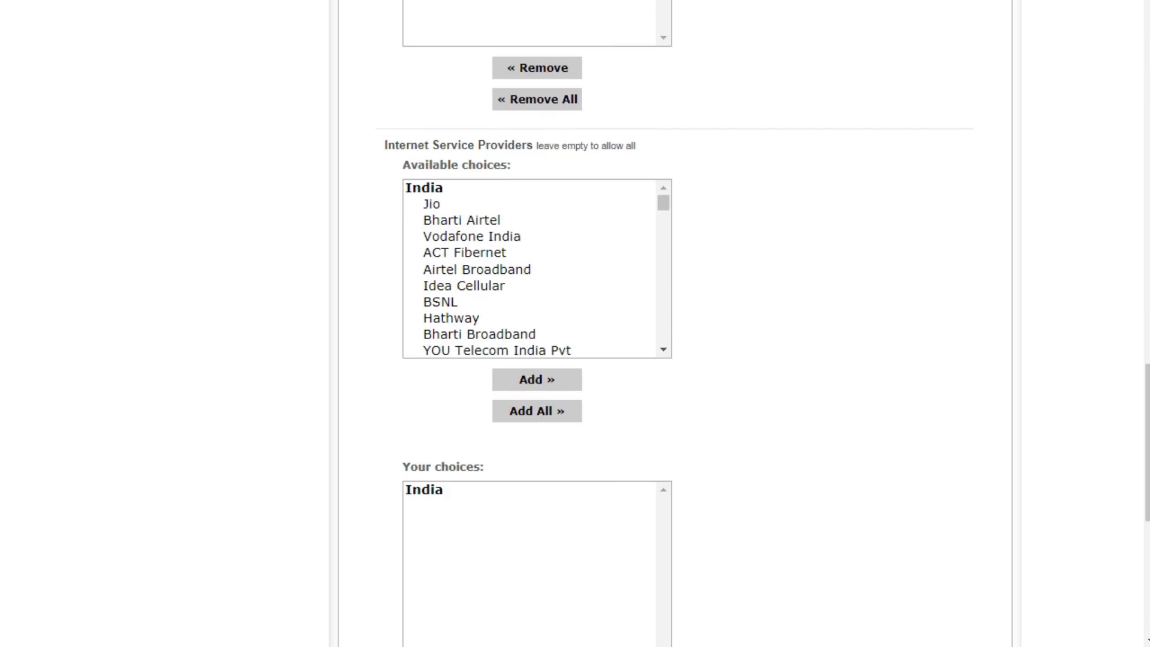
{"action": "scroll", "coordinate": [765, 349], "scroll_direction": "down", "scroll_amount": 8}
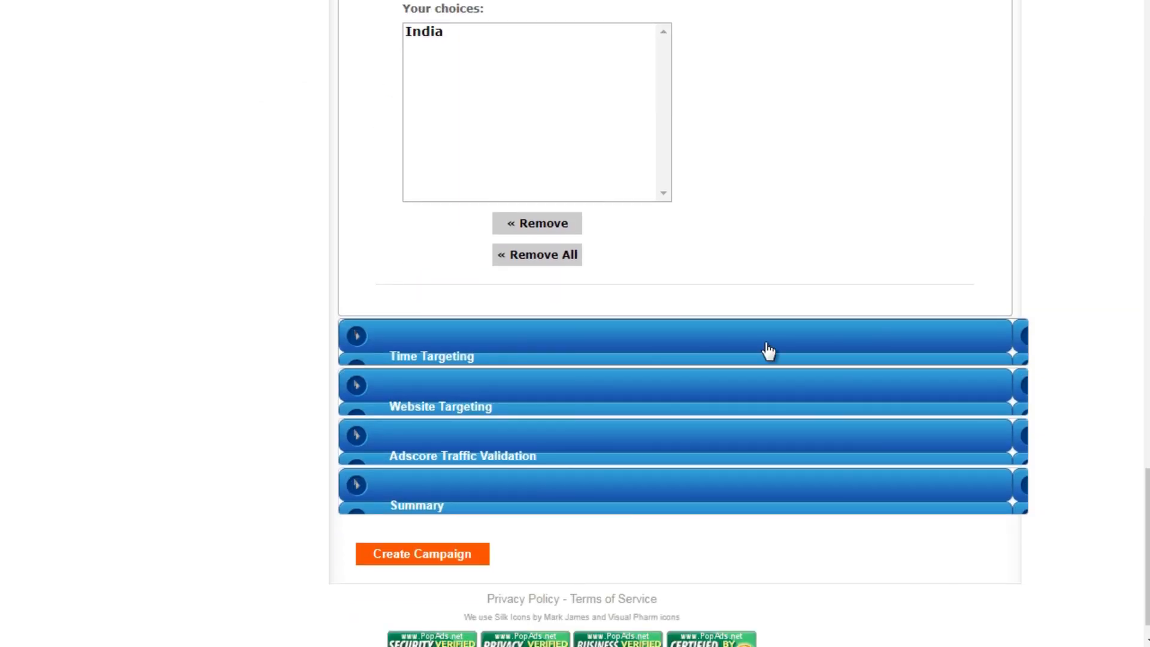
{"action": "left_click", "coordinate": [738, 340]}
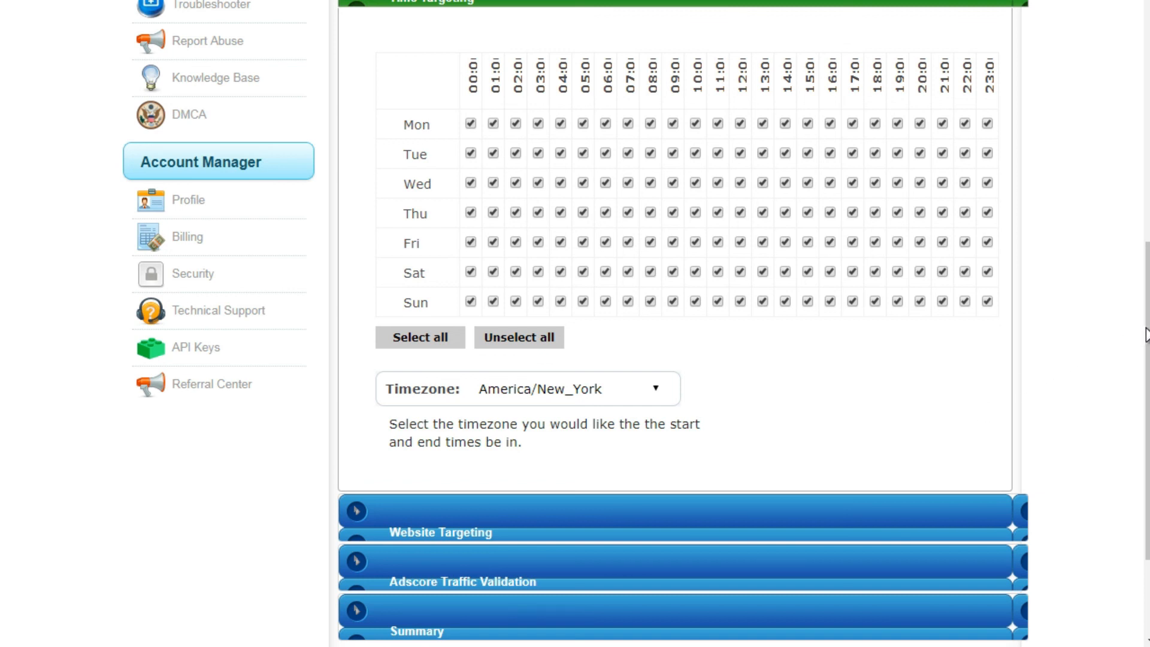
{"action": "left_click_drag", "start_coordinate": [1148, 337], "coordinate": [1148, 353]}
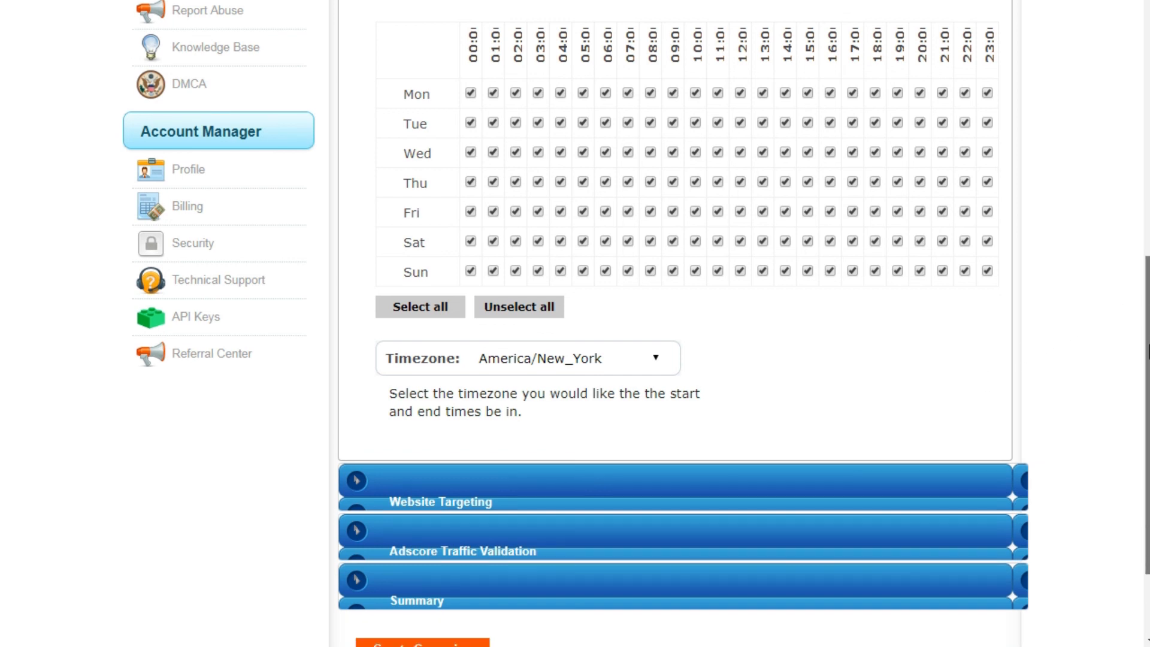
{"action": "left_click", "coordinate": [603, 365]}
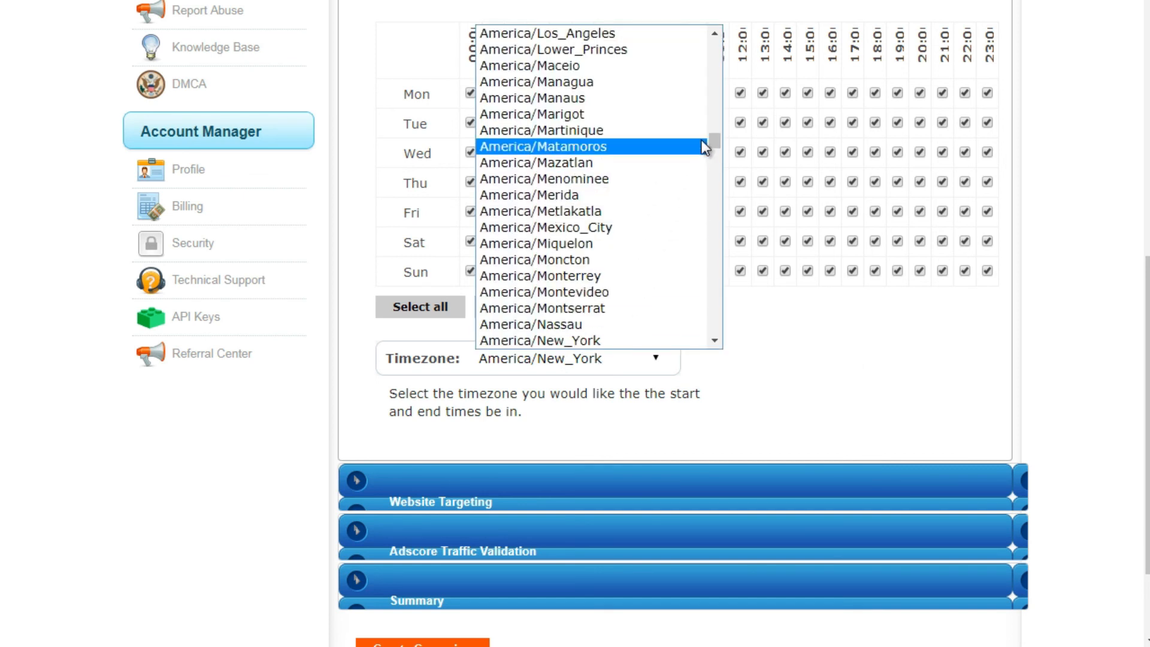
{"action": "scroll", "coordinate": [710, 142], "scroll_direction": "down", "scroll_amount": 15}
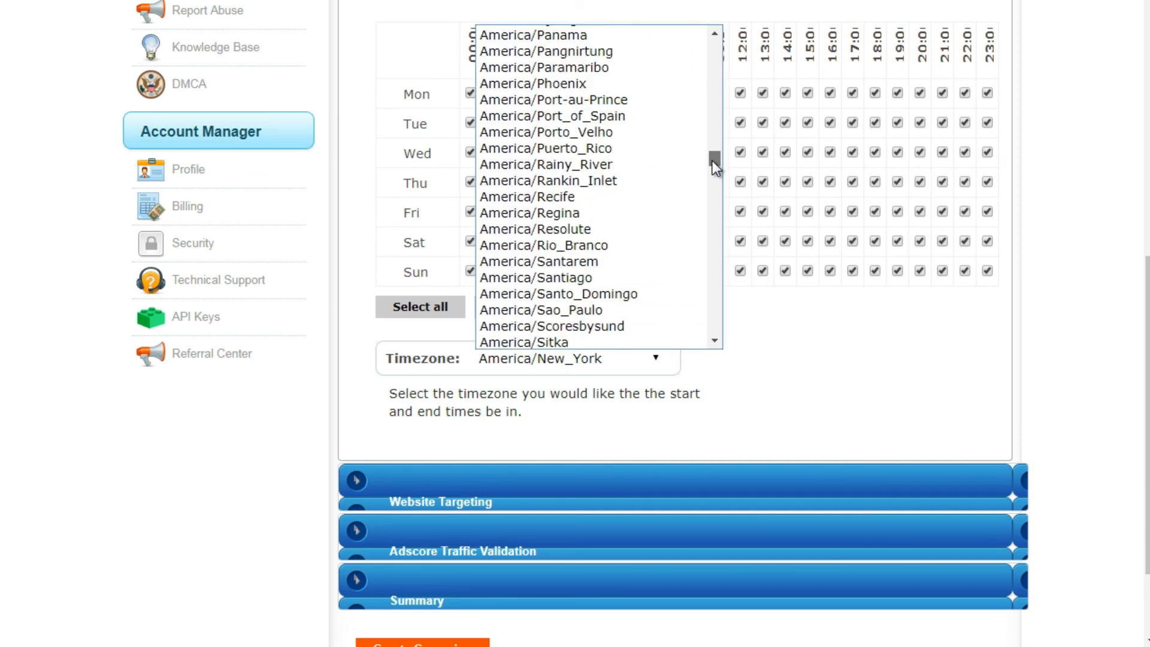
{"action": "scroll", "coordinate": [659, 228], "scroll_direction": "down", "scroll_amount": 15}
{"action": "left_click", "coordinate": [1051, 405]}
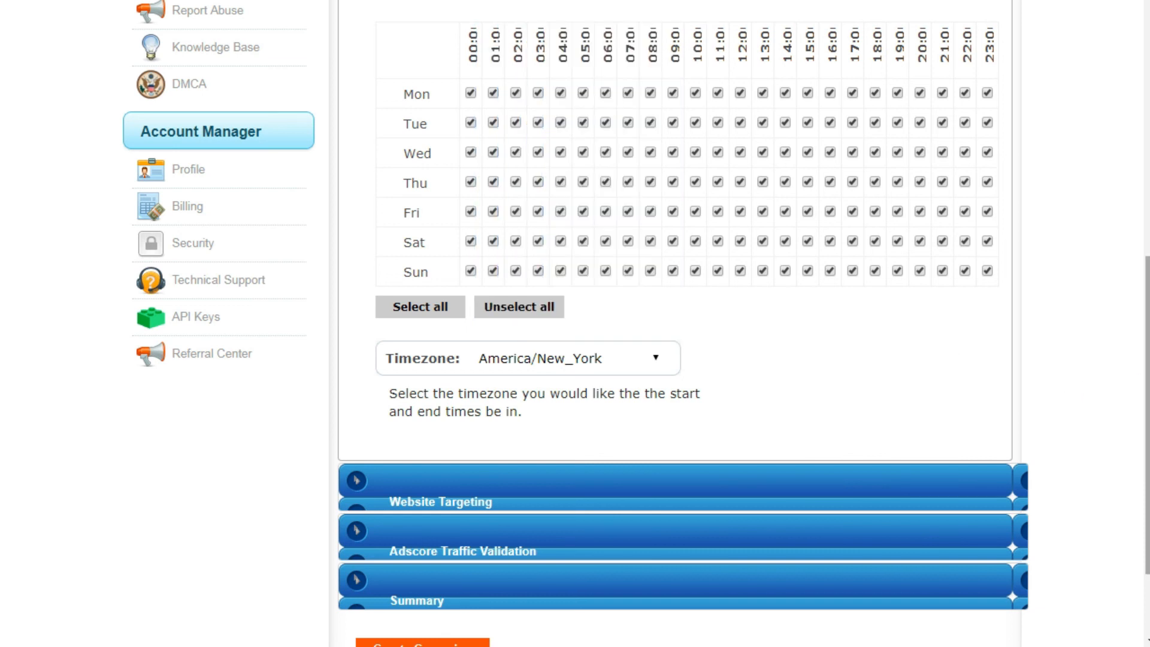
- Open the website targeting, compare the Exclude and Include Websites modes and choose Include Websites with an empty ID list
{"action": "left_click", "coordinate": [732, 501]}
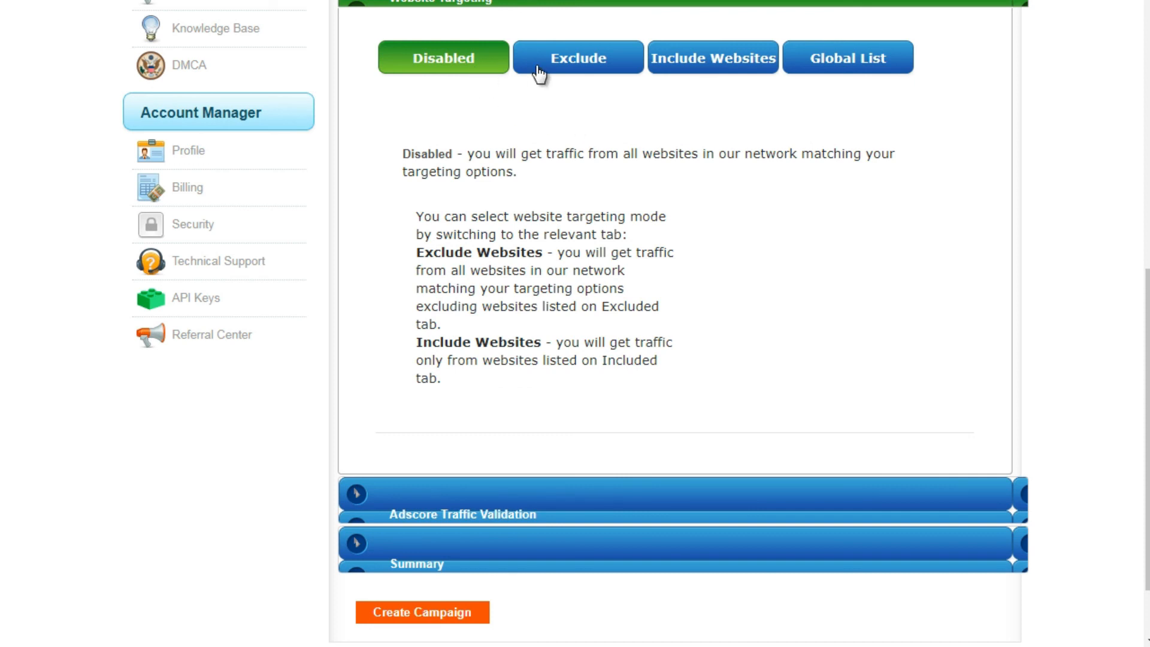
{"action": "left_click", "coordinate": [560, 74]}
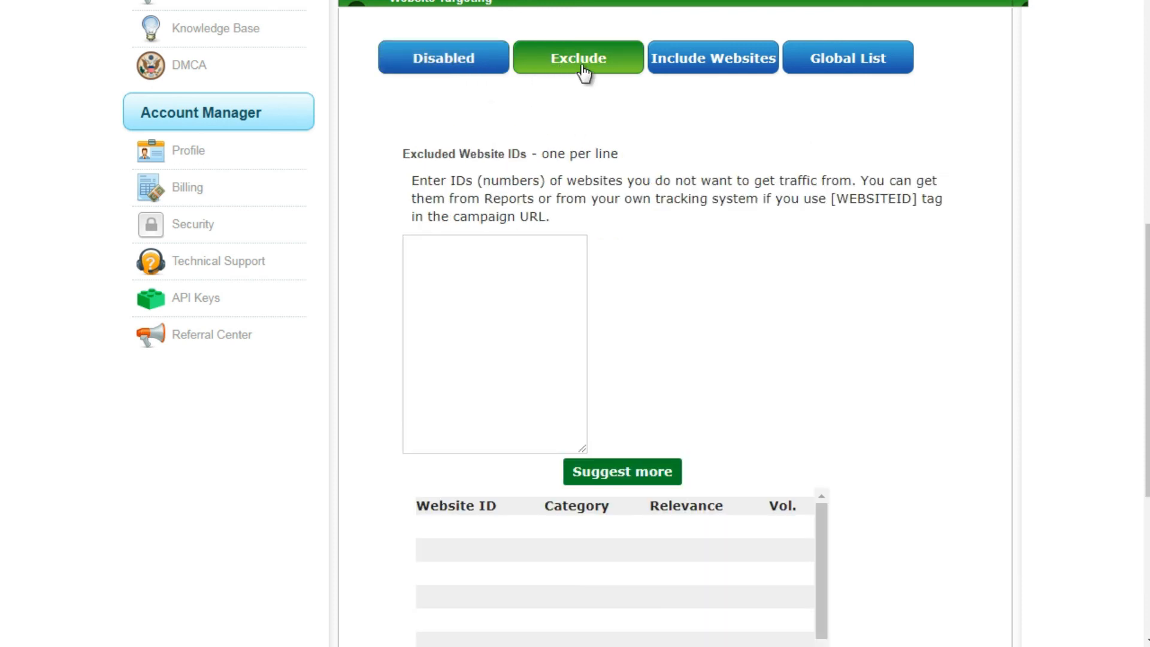
{"action": "left_click", "coordinate": [695, 66]}
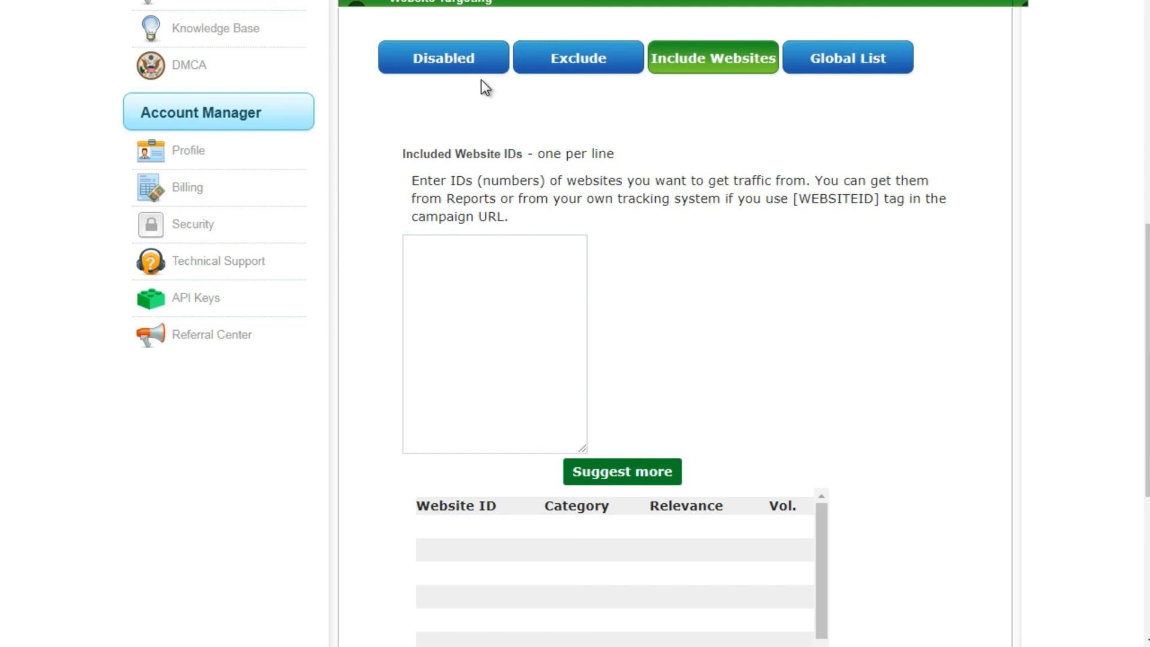
{"action": "left_click", "coordinate": [555, 57]}
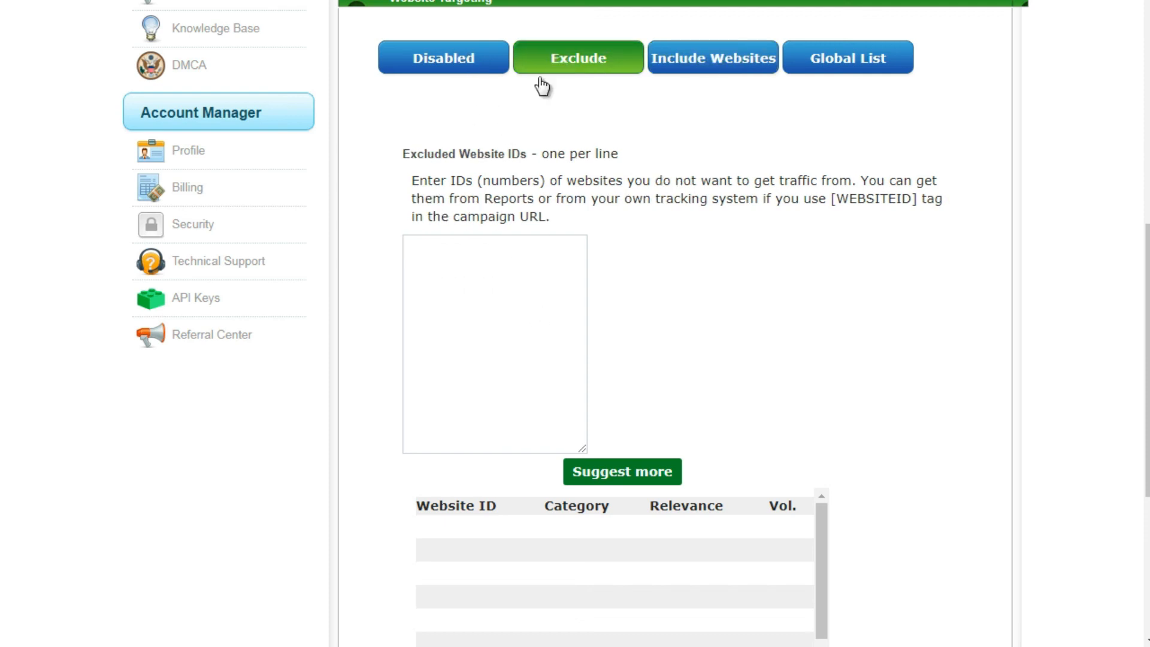
{"action": "left_click", "coordinate": [678, 65]}
{"action": "left_click", "coordinate": [485, 276]}
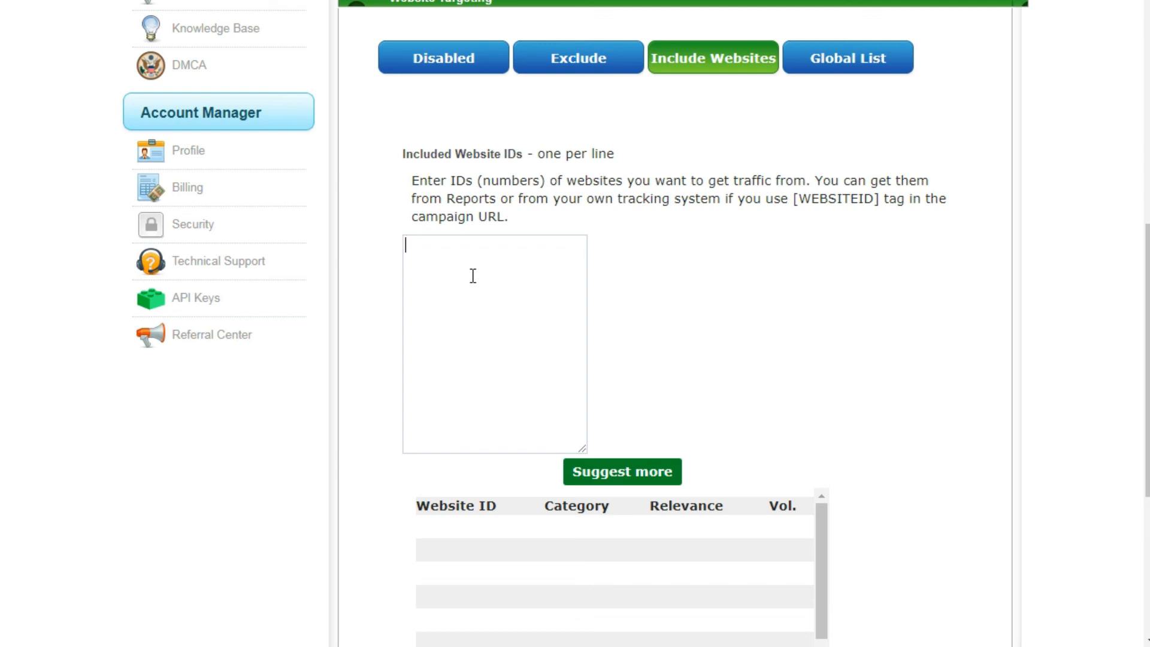
- Open the Adscore traffic validation and review its settings for valid, proxy, junk and bot traffic
{"action": "scroll", "coordinate": [1137, 333], "scroll_direction": "down", "scroll_amount": 5}
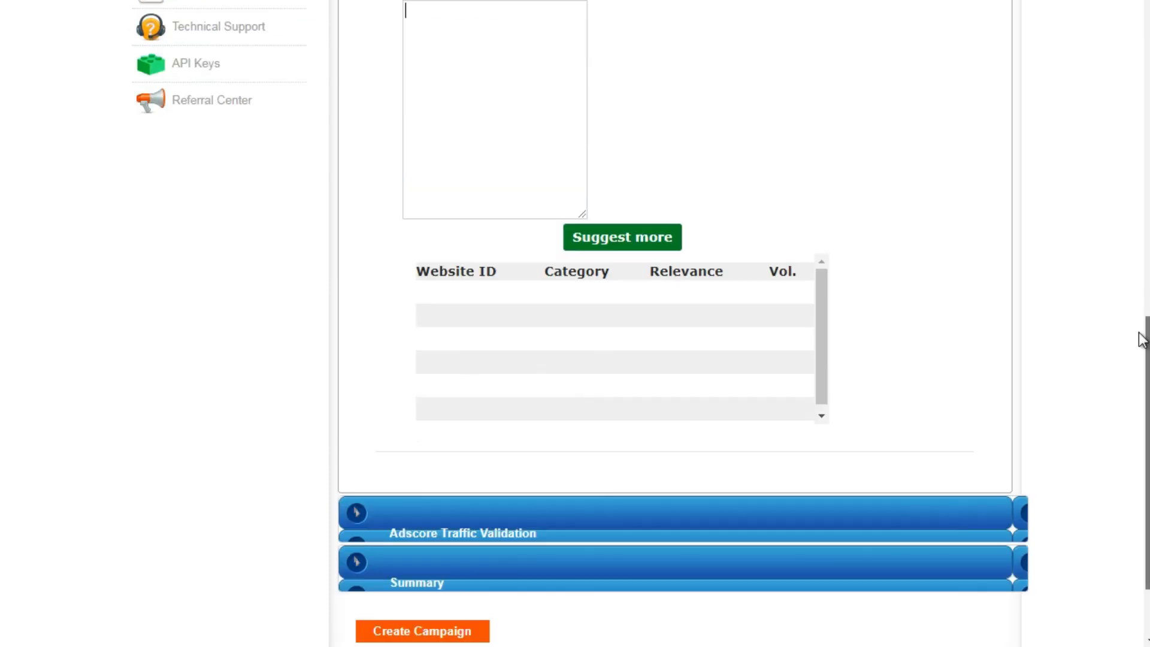
{"action": "left_click", "coordinate": [520, 470]}
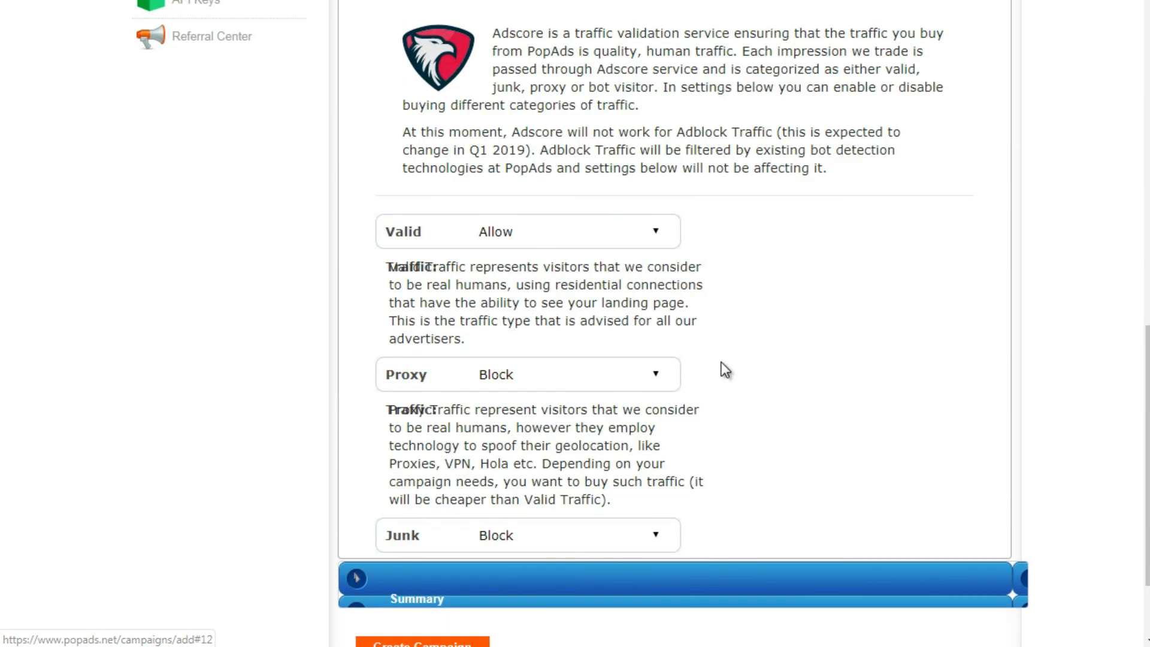
{"action": "scroll", "coordinate": [637, 323], "scroll_direction": "down", "scroll_amount": 3}
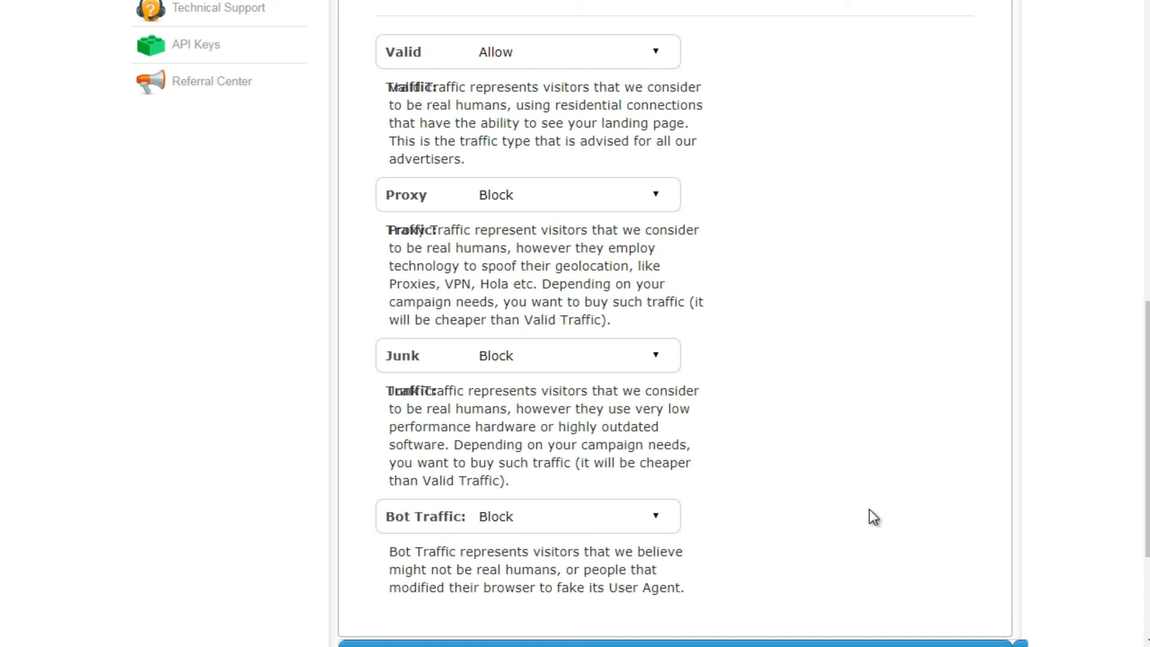
{"action": "scroll", "coordinate": [809, 353], "scroll_direction": "down", "scroll_amount": 3}
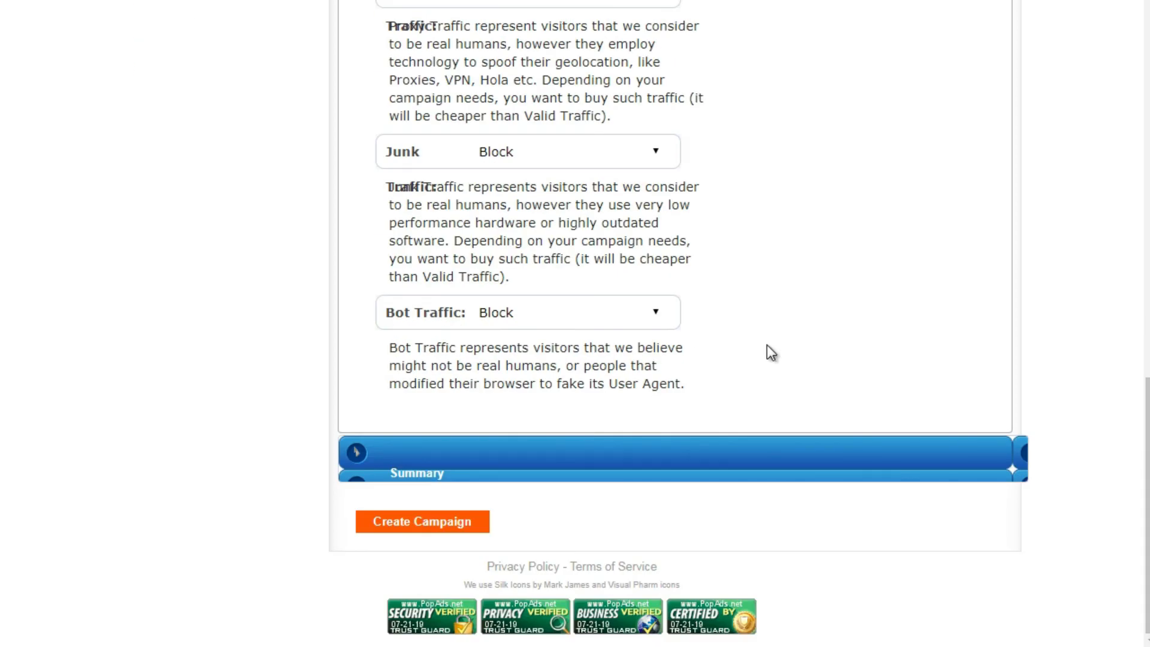
- Open the campaign summary and check the traffic estimator for the chosen options
{"action": "left_click", "coordinate": [565, 453]}
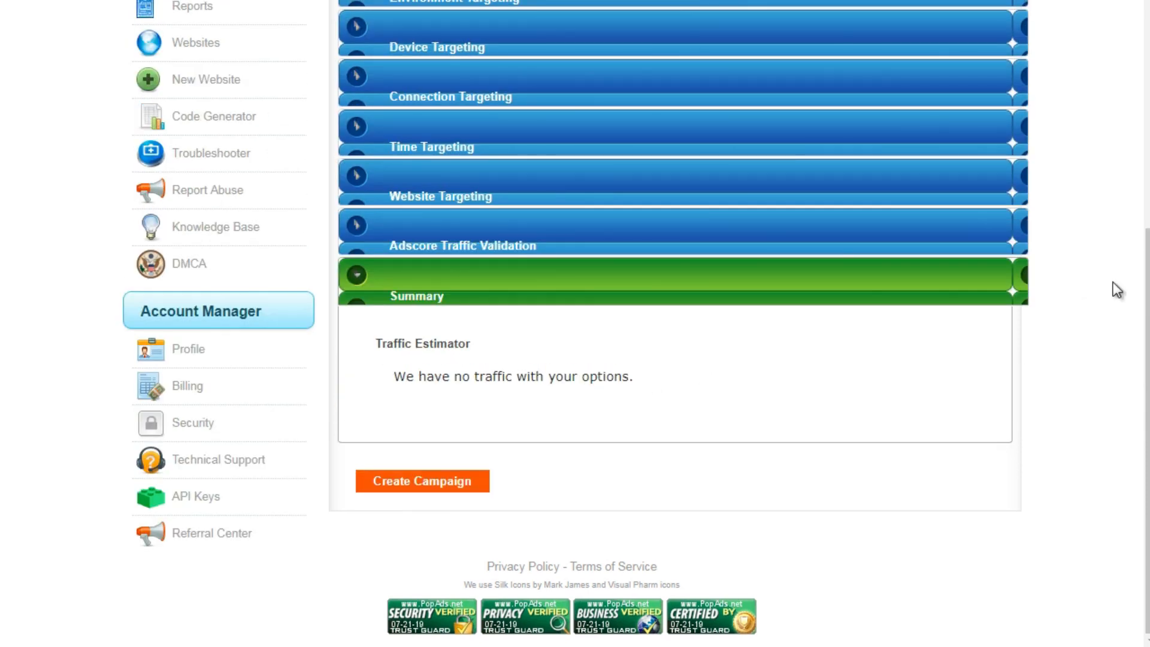
{"action": "scroll", "coordinate": [1147, 294], "scroll_direction": "up", "scroll_amount": 1}
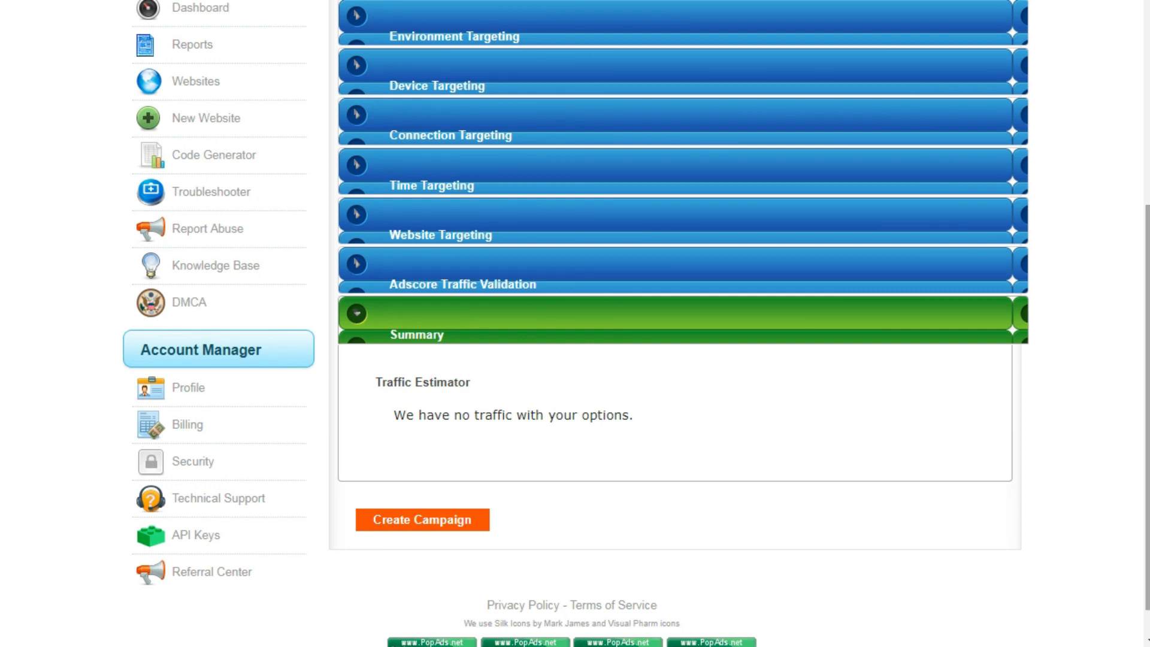
{"action": "scroll", "coordinate": [828, 136], "scroll_direction": "up", "scroll_amount": 5}
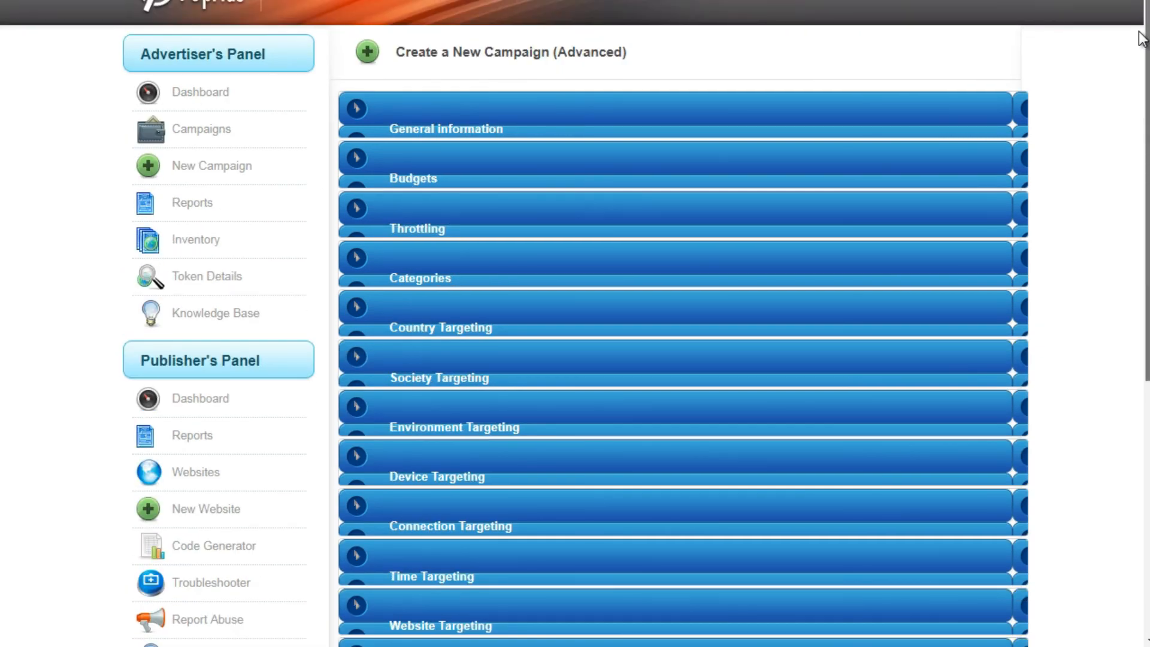
- Reopen the campaign's budget settings and review them, along with the throttling mode
{"action": "left_click", "coordinate": [829, 132]}
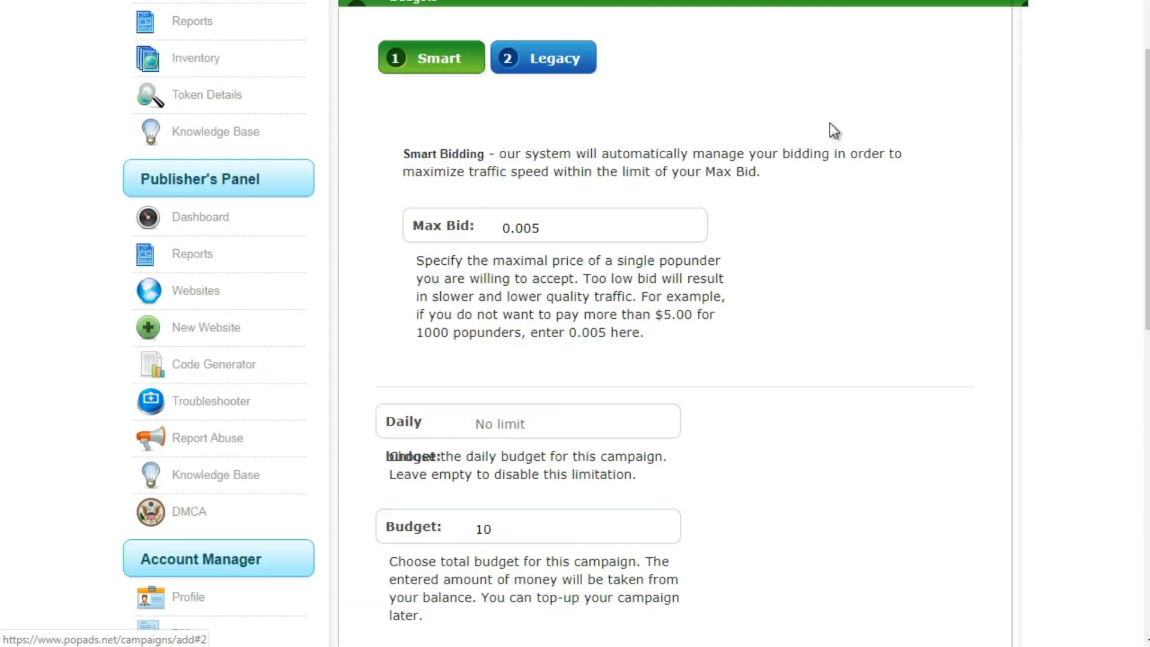
{"action": "scroll", "coordinate": [689, 392], "scroll_direction": "down", "scroll_amount": 5}
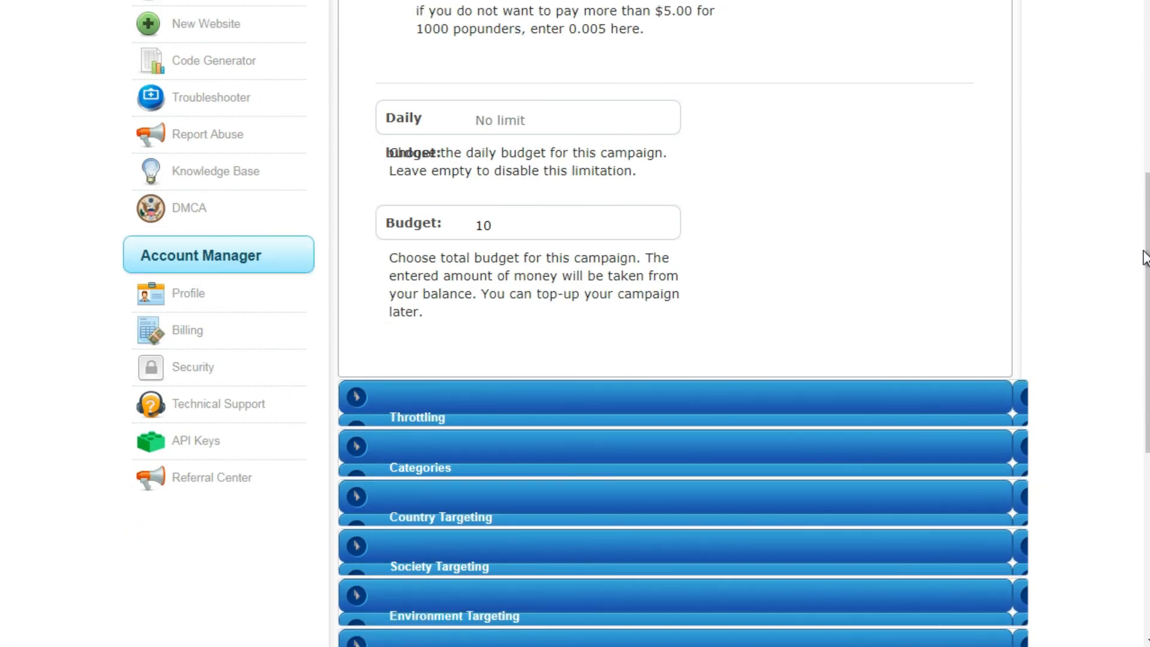
{"action": "left_click", "coordinate": [693, 395]}
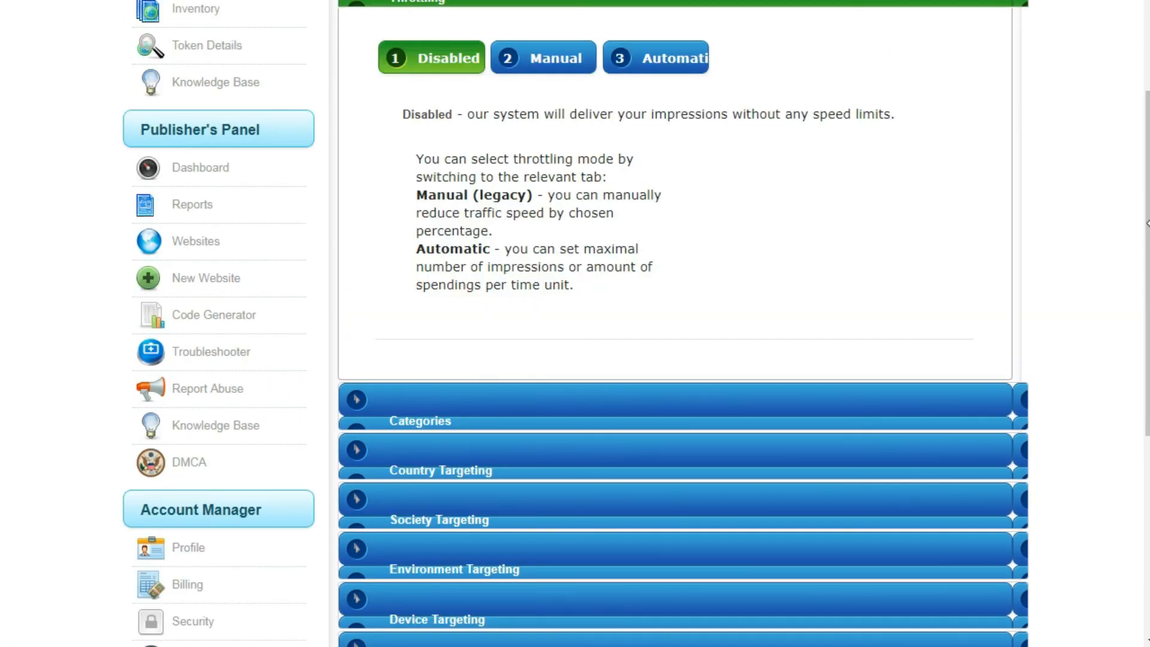
{"action": "scroll", "coordinate": [1148, 278], "scroll_direction": "down", "scroll_amount": 2}
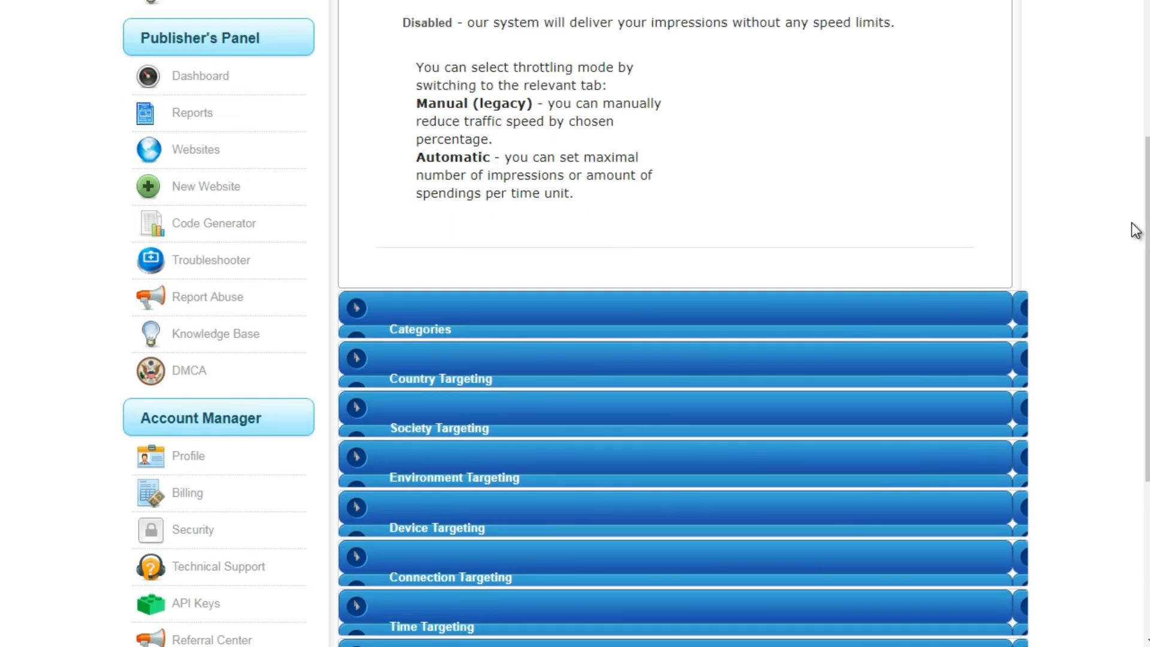
{"action": "left_click_drag", "start_coordinate": [1145, 223], "coordinate": [1143, 144]}
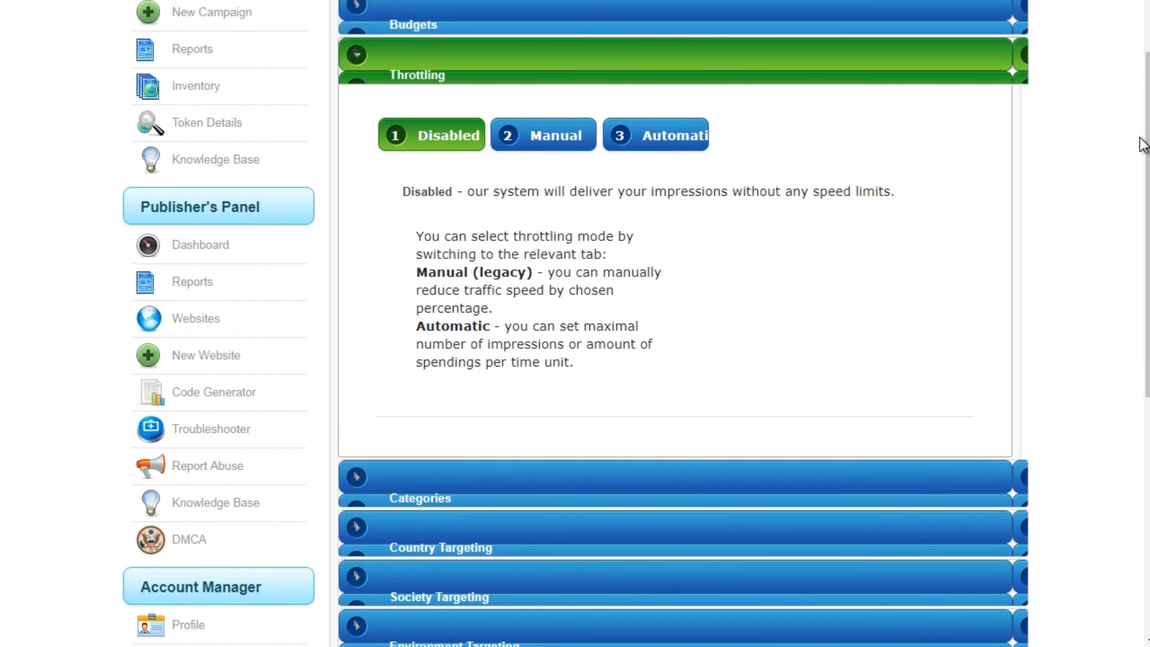
- Return to the budget settings and set the smart bidding Max Bid to 0.05
{"action": "left_click", "coordinate": [791, 15]}
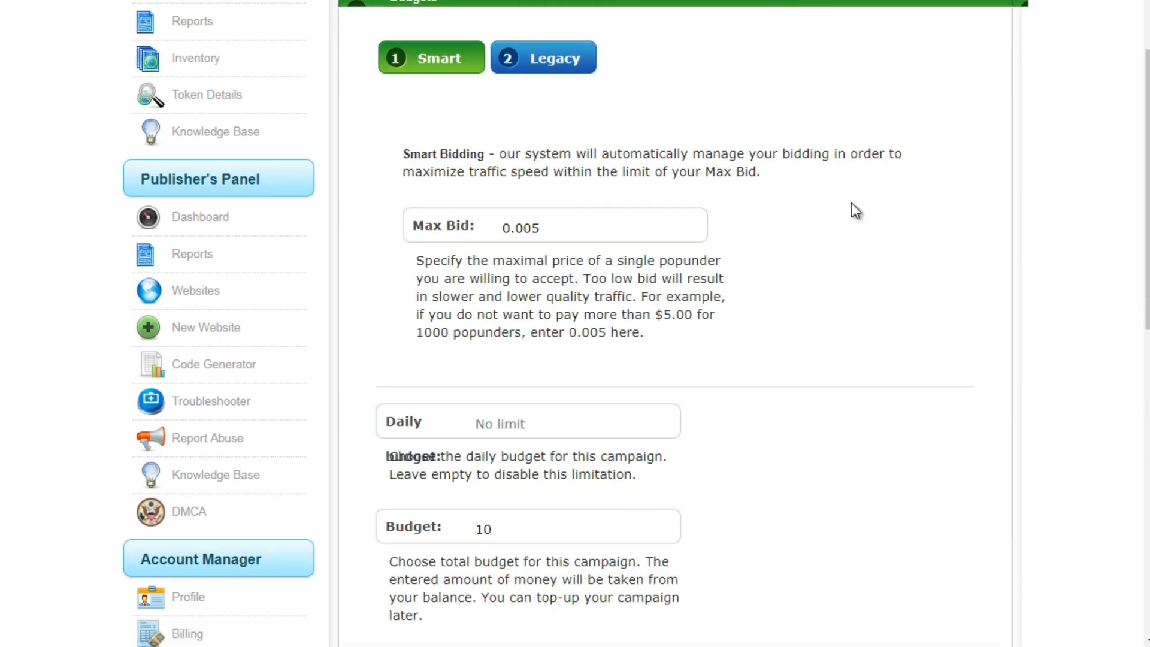
{"action": "left_click_drag", "start_coordinate": [543, 229], "coordinate": [498, 231]}
{"action": "key", "text": "Right"}
{"action": "key", "text": "BackSpace"}
{"action": "key", "text": "BackSpace"}
{"action": "type", "text": "5"}
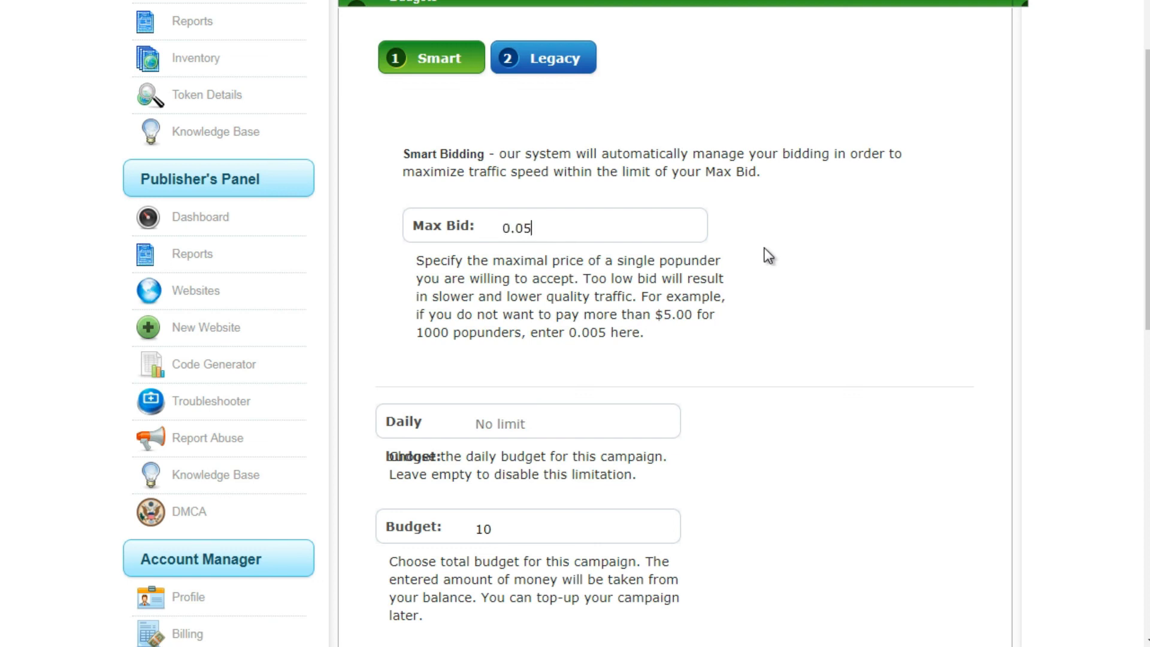